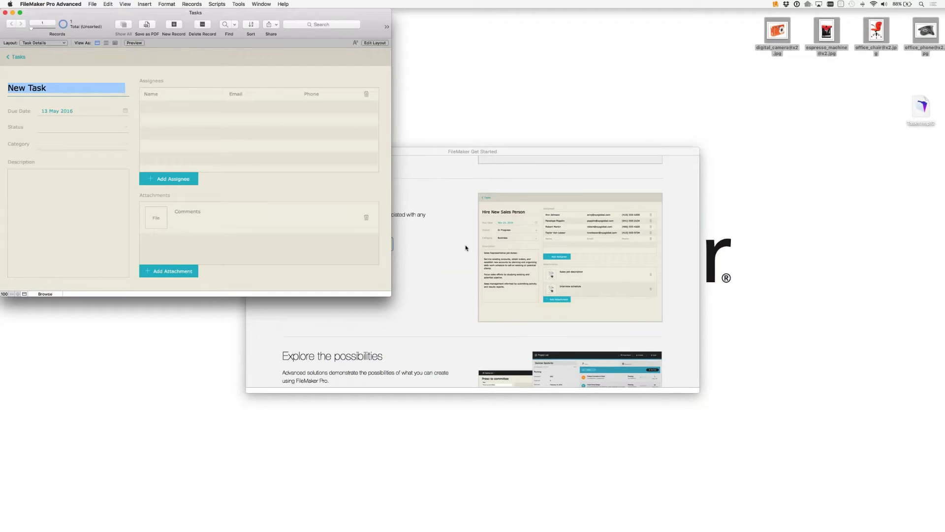
Step: Close the Get Started window, then move the Tasks window off the corner and enlarge it slightly
{"action": "left_click", "coordinate": [465, 247]}
{"action": "left_click", "coordinate": [250, 151]}
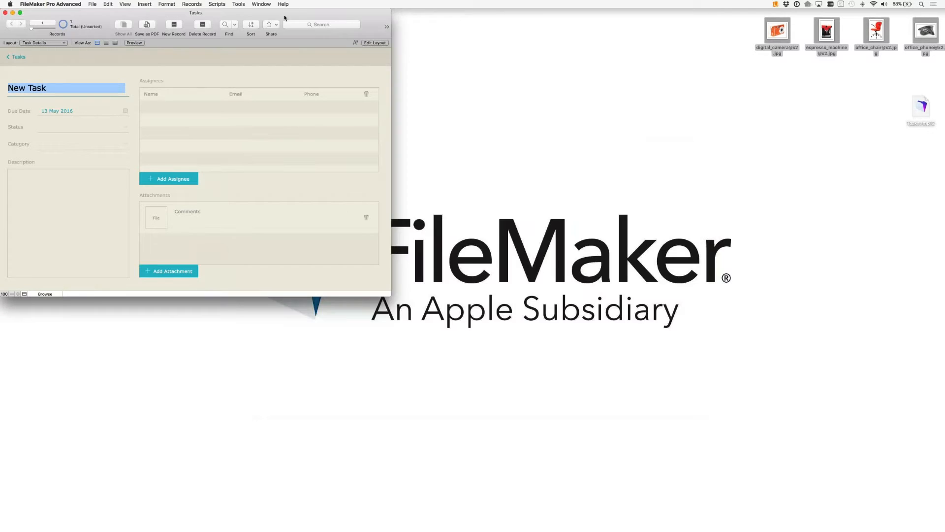
{"action": "left_click_drag", "start_coordinate": [284, 17], "coordinate": [326, 41]}
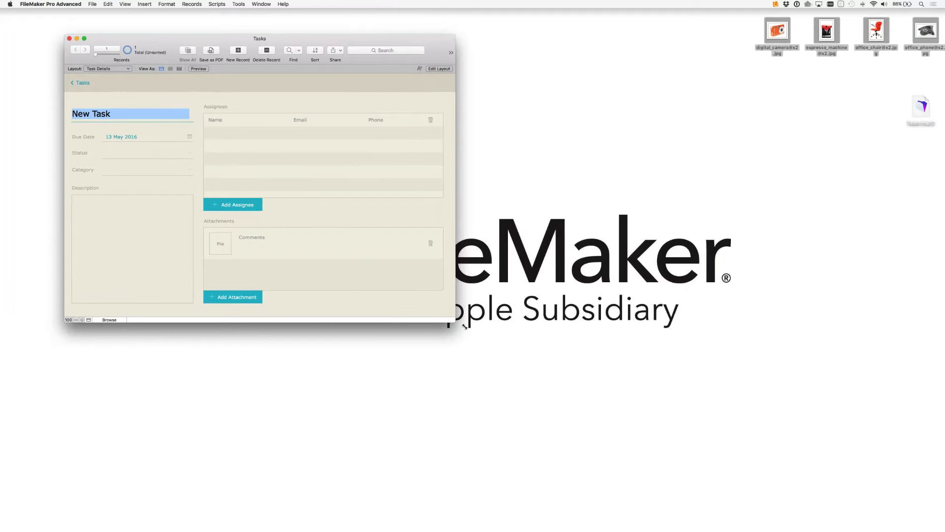
{"action": "left_click_drag", "start_coordinate": [465, 326], "coordinate": [479, 333]}
{"action": "left_click", "coordinate": [819, 4]}
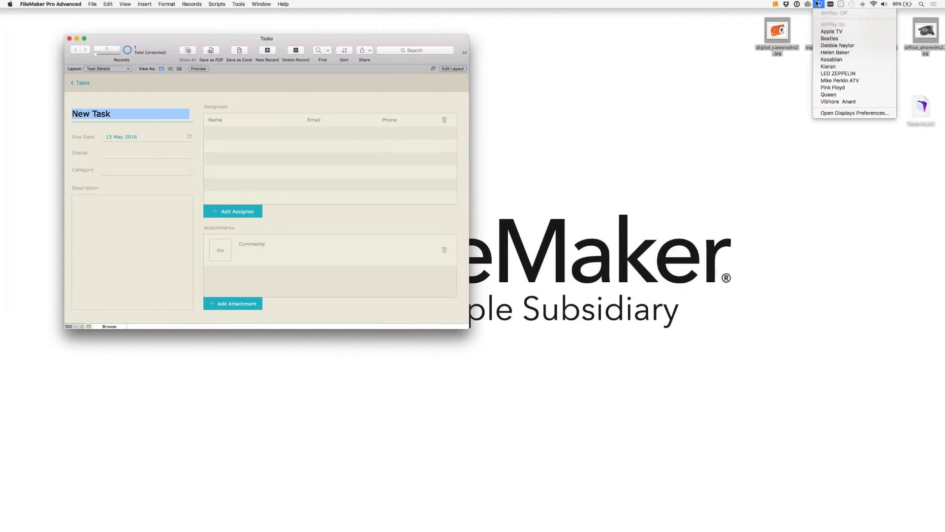
Step: Scale the display to 1600 × 900 in Displays preferences, then close the window
{"action": "left_click", "coordinate": [839, 114]}
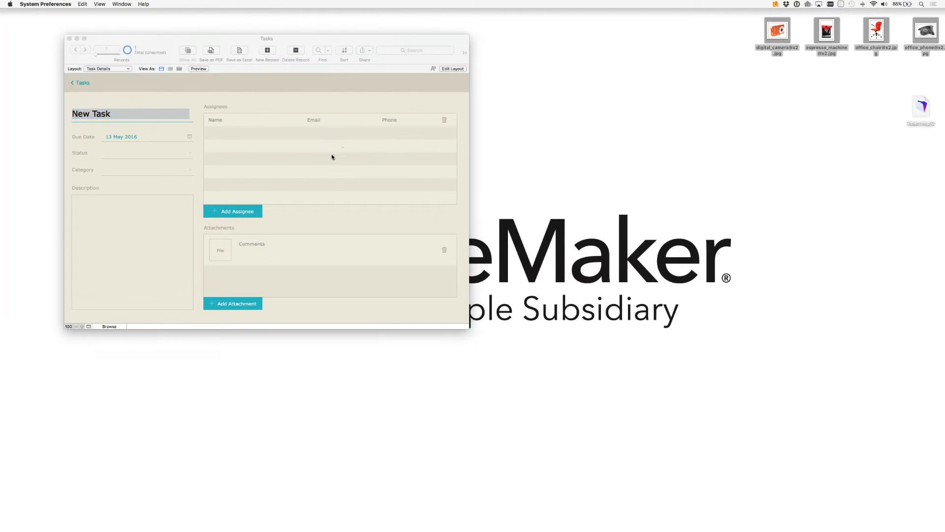
{"action": "left_click", "coordinate": [219, 58]}
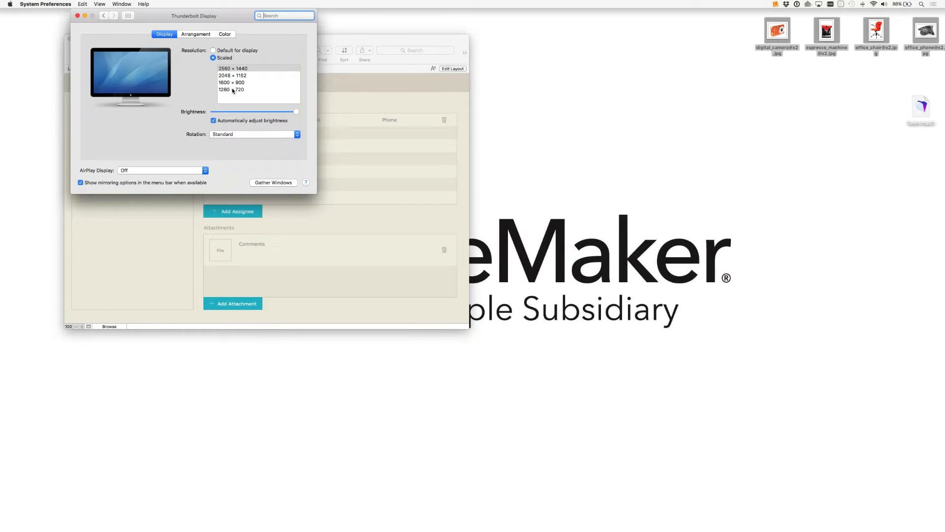
{"action": "left_click", "coordinate": [233, 90]}
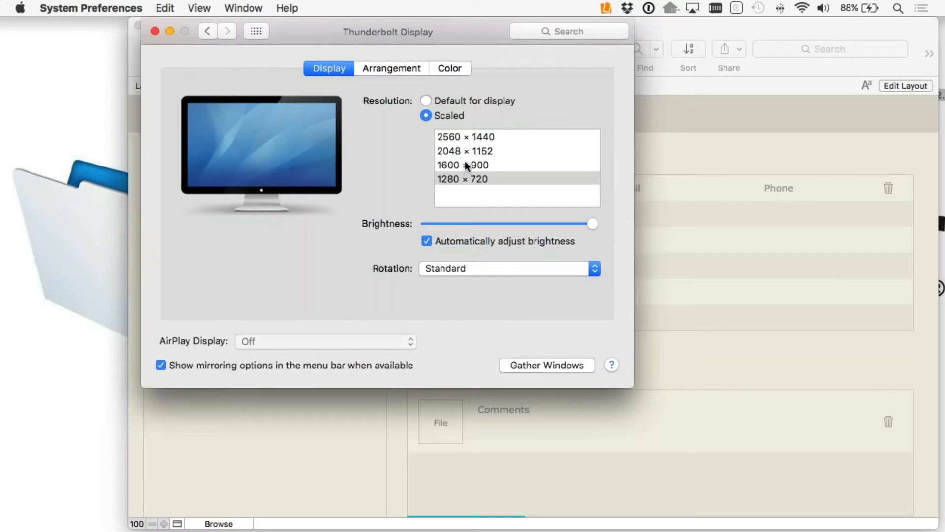
{"action": "left_click", "coordinate": [465, 165]}
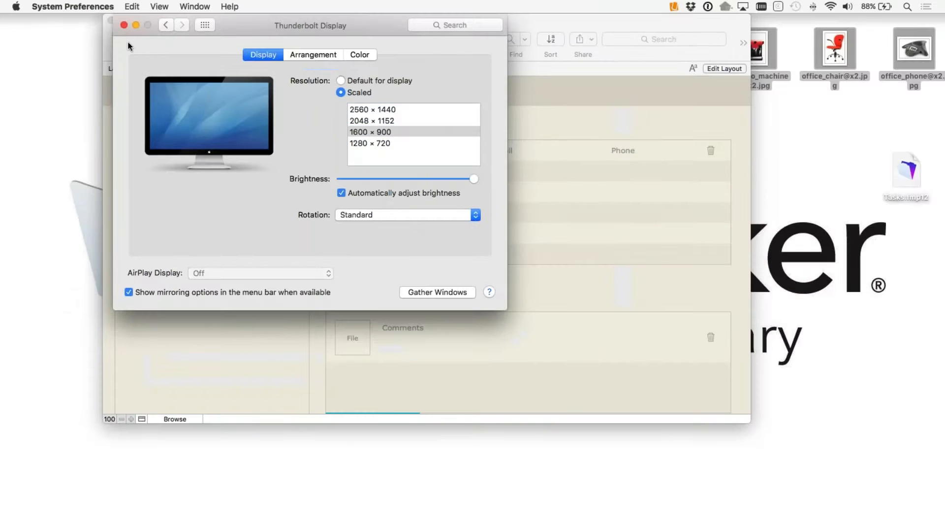
{"action": "left_click", "coordinate": [124, 24]}
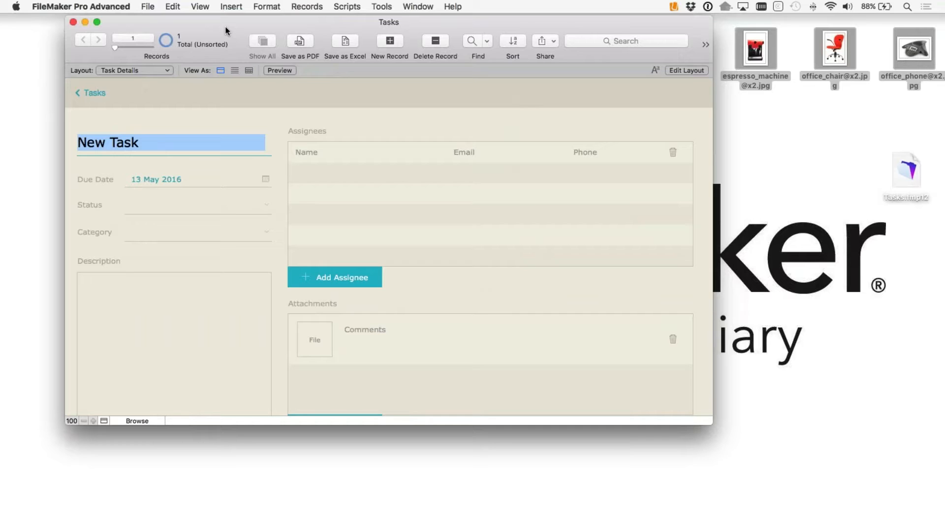
Step: Title the new task 'Build Website'
{"action": "type", "text": "B"}
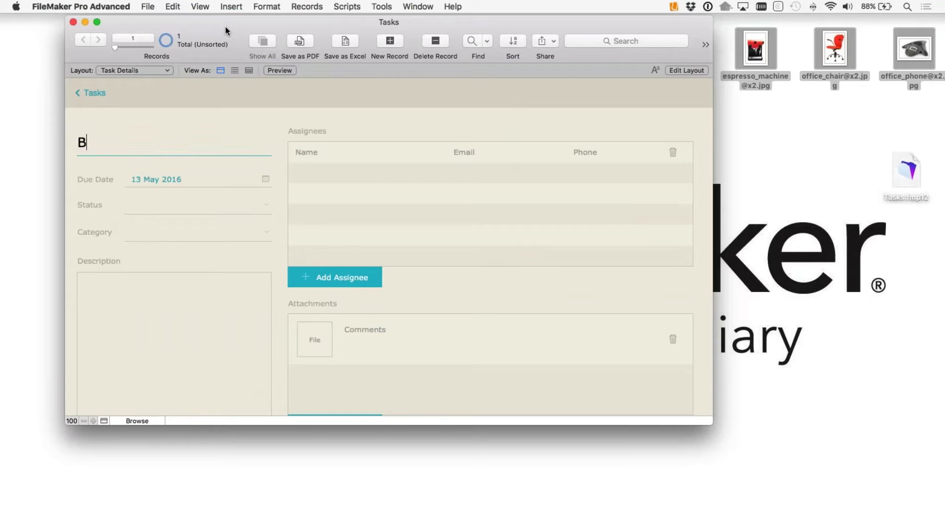
{"action": "type", "text": "uild Website"}
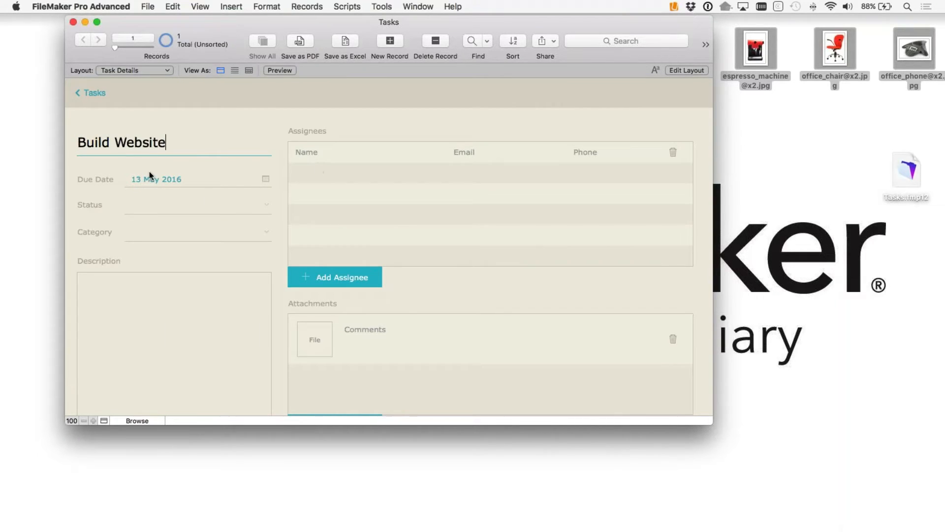
{"action": "key", "text": "super+a"}
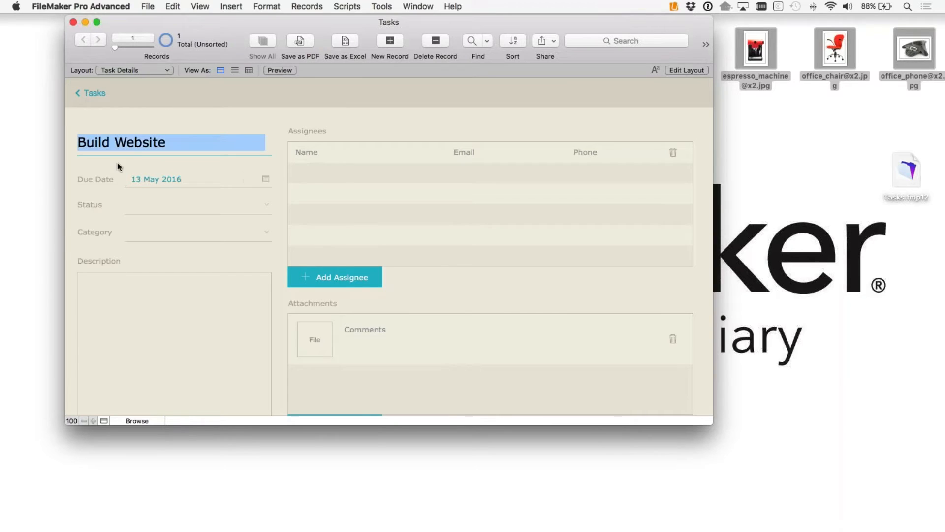
{"action": "left_click", "coordinate": [325, 173]}
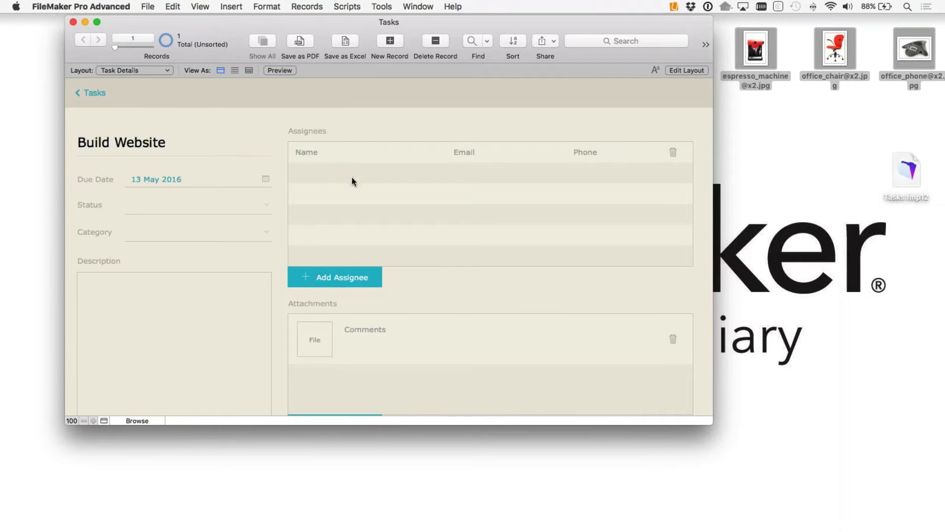
Step: Add three assignee rows, entering a name in each
{"action": "left_click", "coordinate": [341, 278]}
{"action": "type", "text": "bob"}
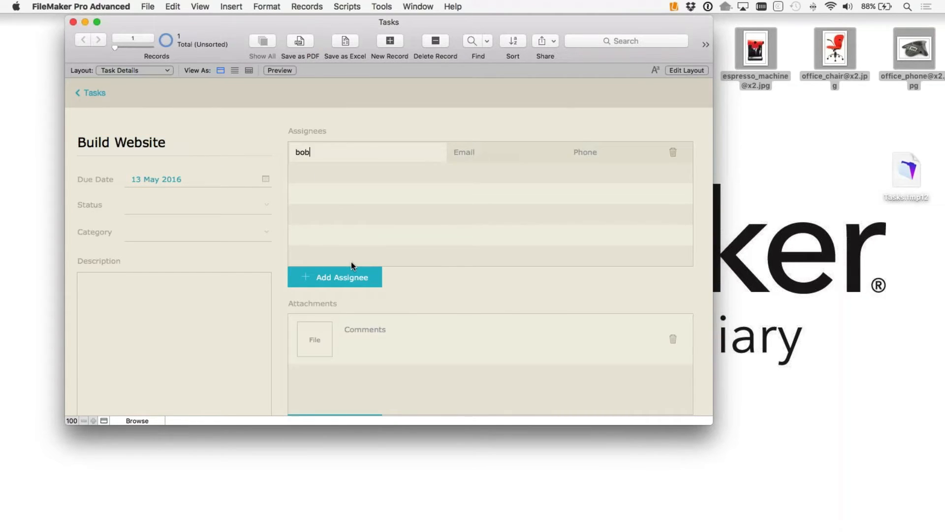
{"action": "left_click", "coordinate": [324, 173]}
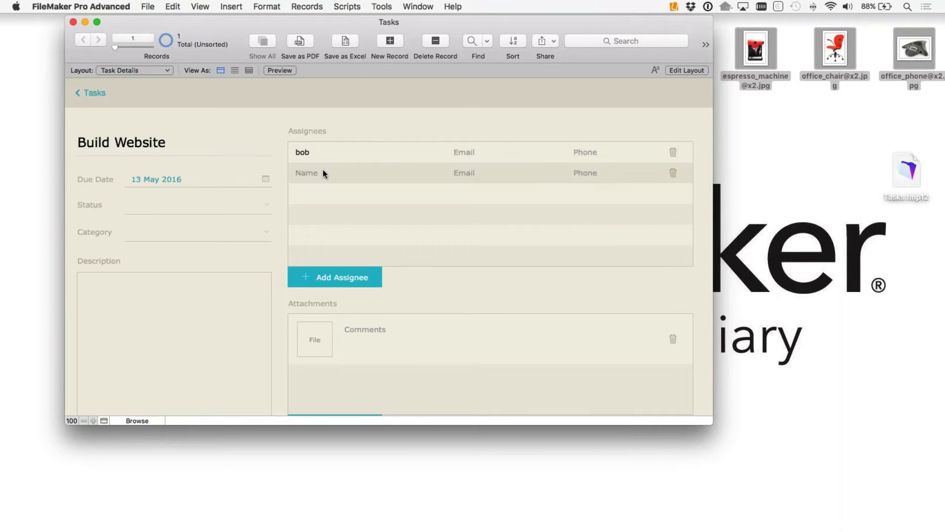
{"action": "left_click", "coordinate": [324, 173]}
{"action": "type", "text": "mike"}
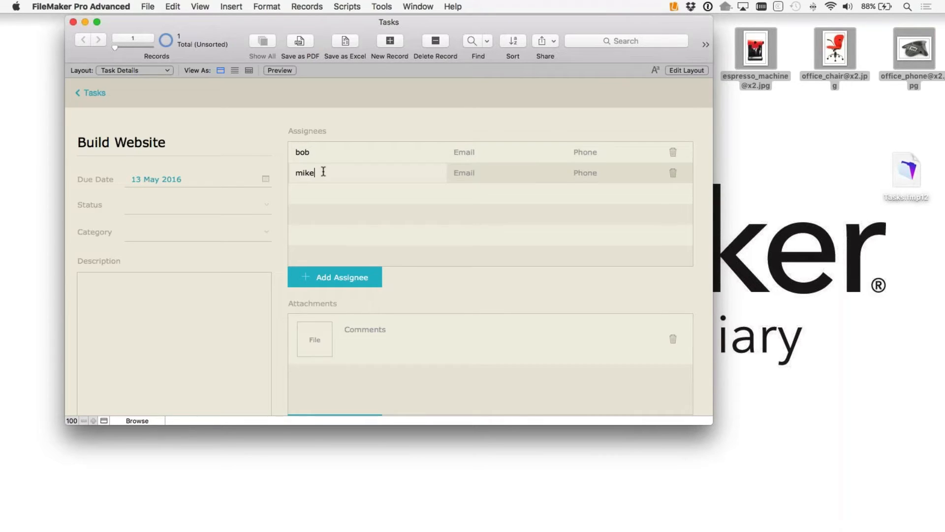
{"action": "left_click", "coordinate": [318, 198]}
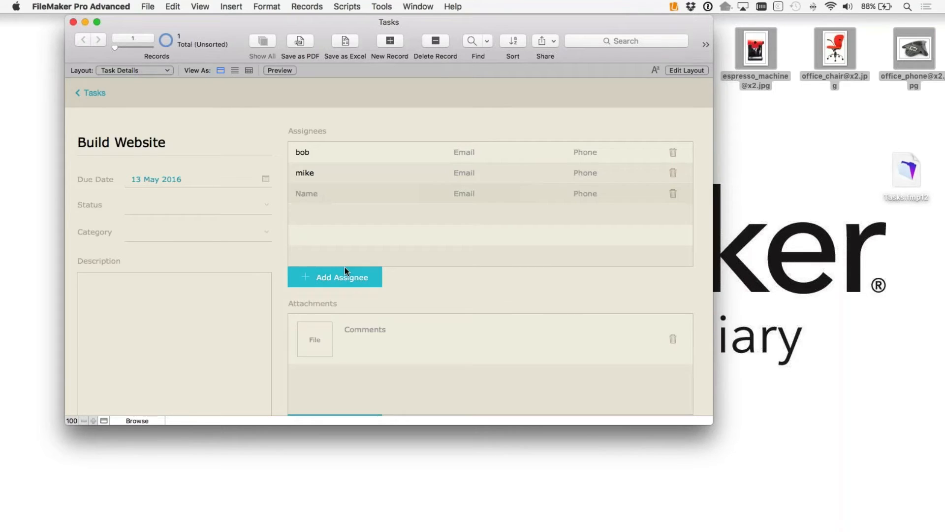
{"action": "left_click", "coordinate": [337, 197]}
{"action": "type", "text": "Javier"}
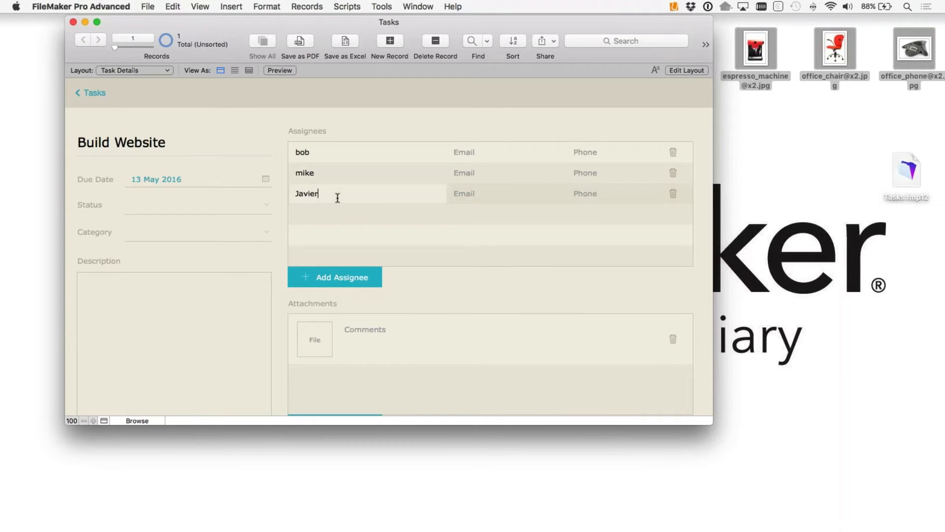
{"action": "left_click", "coordinate": [346, 235]}
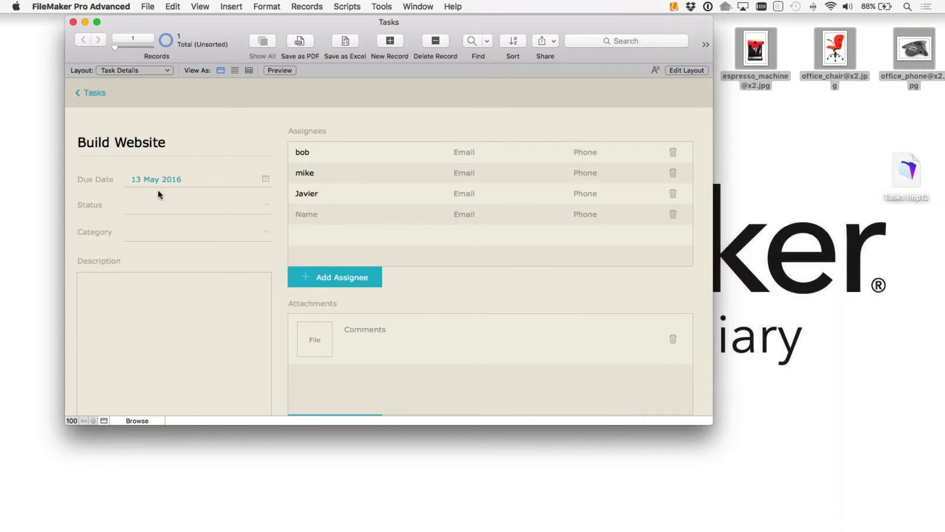
Step: Set the Status to Postponed and the Category to Business
{"action": "left_click", "coordinate": [137, 216]}
{"action": "left_click", "coordinate": [183, 235]}
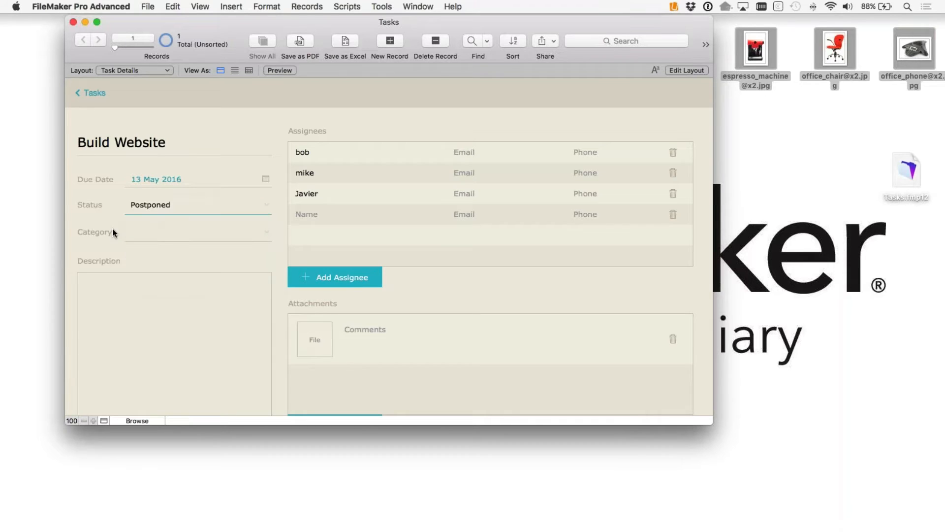
{"action": "left_click", "coordinate": [163, 232]}
{"action": "left_click", "coordinate": [170, 237]}
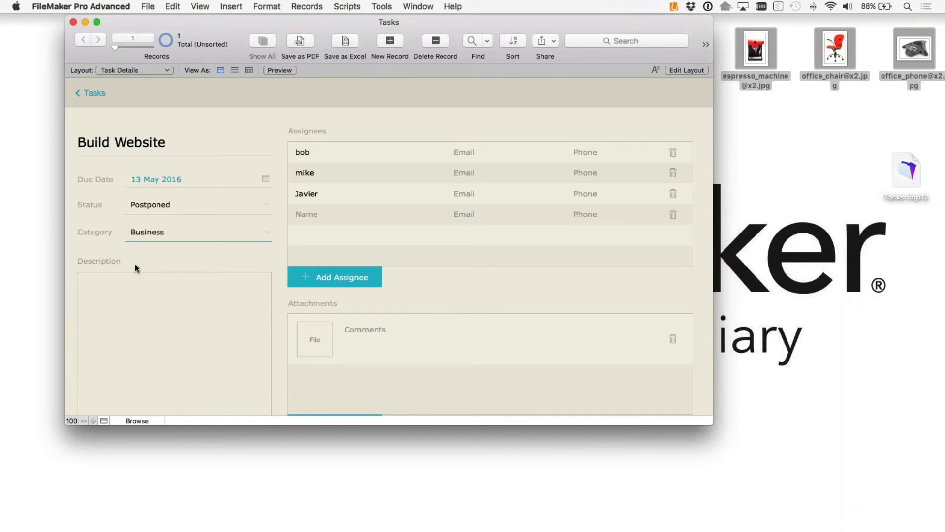
{"action": "left_click", "coordinate": [140, 290]}
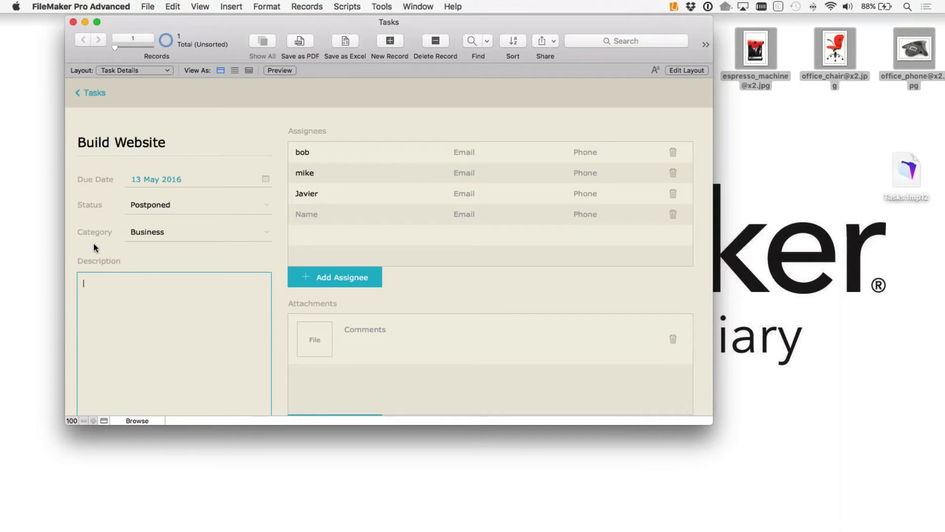
{"action": "scroll", "coordinate": [121, 184], "scroll_direction": "down", "scroll_amount": 1}
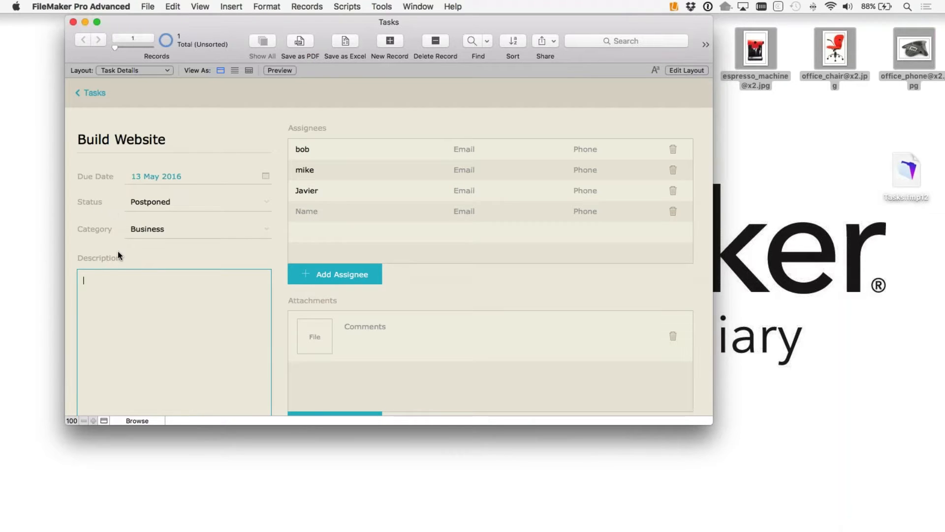
Step: In Layout mode, move the Description label and field down to make room
{"action": "left_click", "coordinate": [680, 71]}
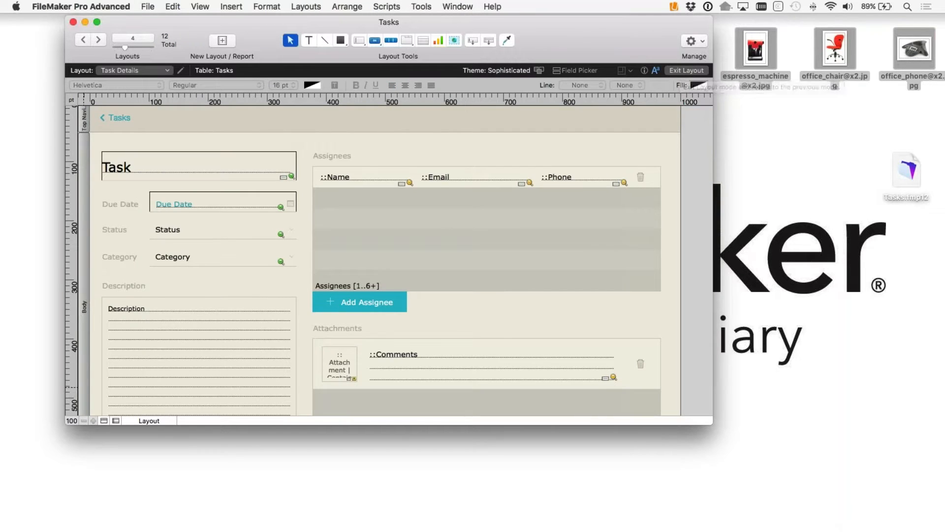
{"action": "left_click_drag", "start_coordinate": [117, 278], "coordinate": [133, 305]}
{"action": "left_click_drag", "start_coordinate": [199, 280], "coordinate": [200, 325]}
{"action": "left_click", "coordinate": [159, 288]}
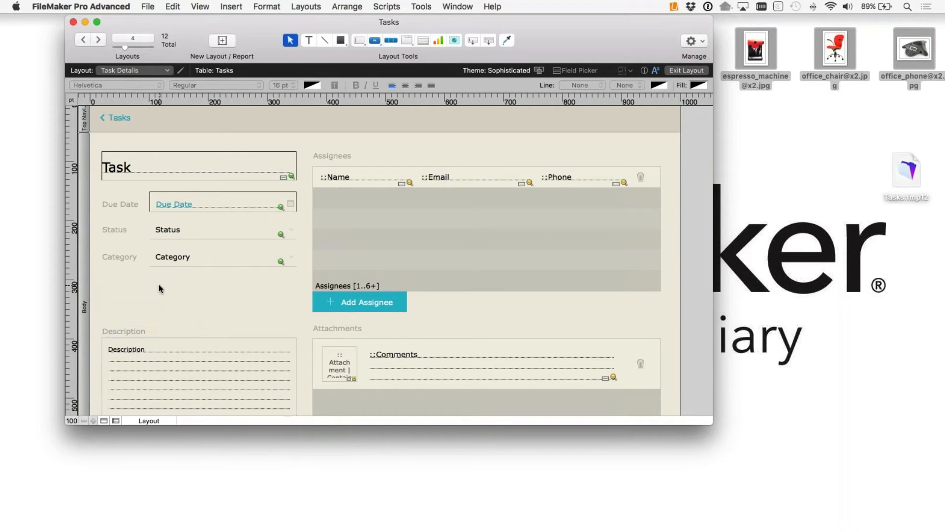
Step: Create a new Tasks field named 'Days Left' from the field list
{"action": "left_click", "coordinate": [576, 70]}
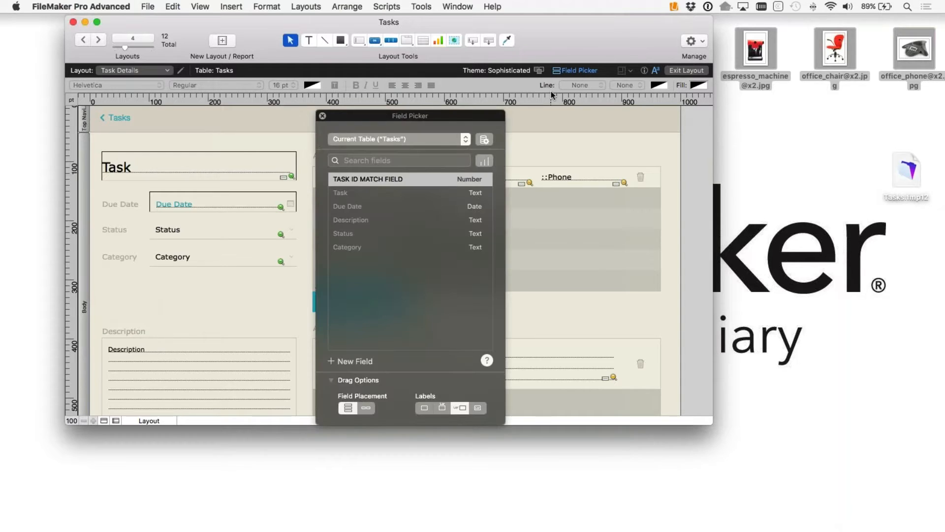
{"action": "left_click_drag", "start_coordinate": [451, 116], "coordinate": [595, 84]}
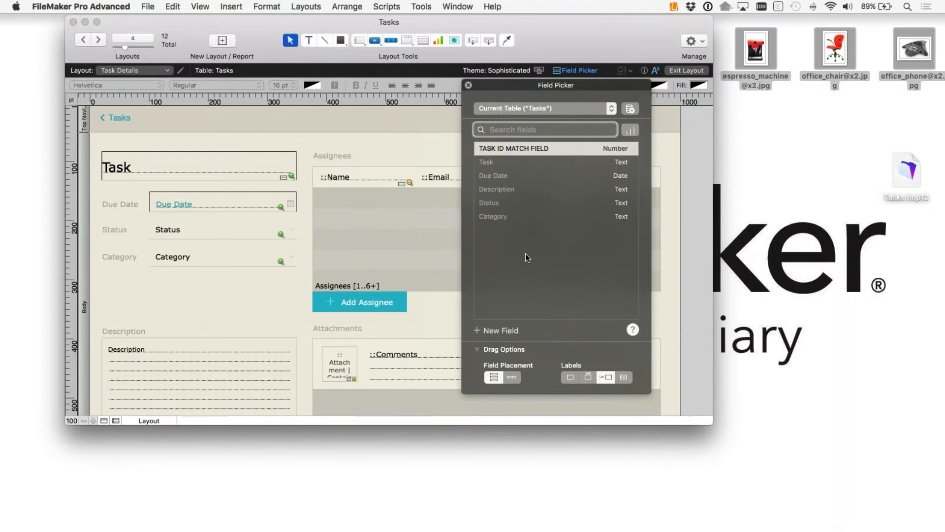
{"action": "left_click", "coordinate": [476, 331]}
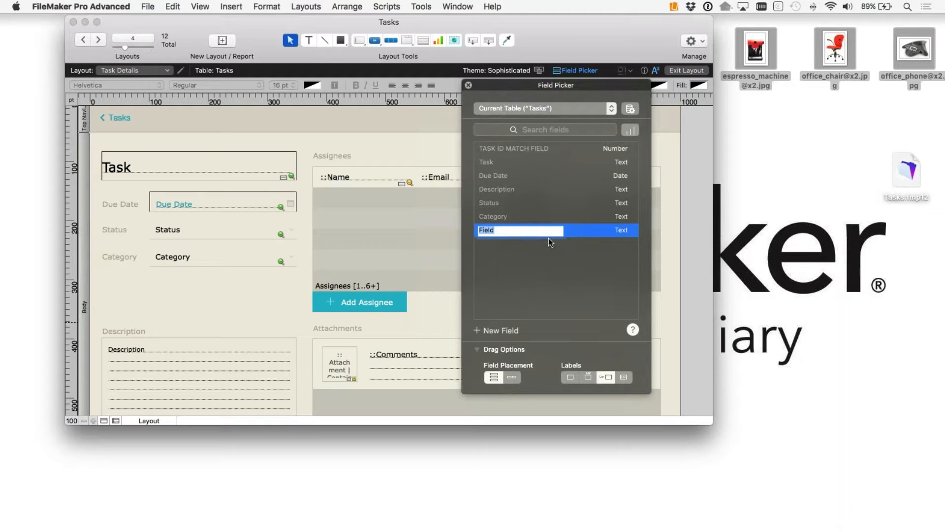
{"action": "type", "text": "DaysLeft"}
{"action": "left_click", "coordinate": [494, 229]}
{"action": "left_click", "coordinate": [604, 231]}
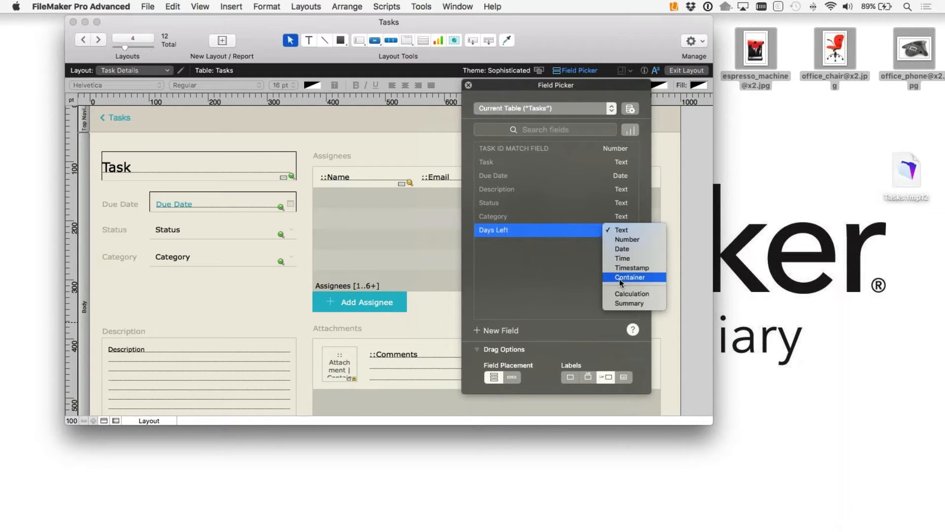
Step: Change the Days Left field's type to Calculation
{"action": "left_click", "coordinate": [648, 294]}
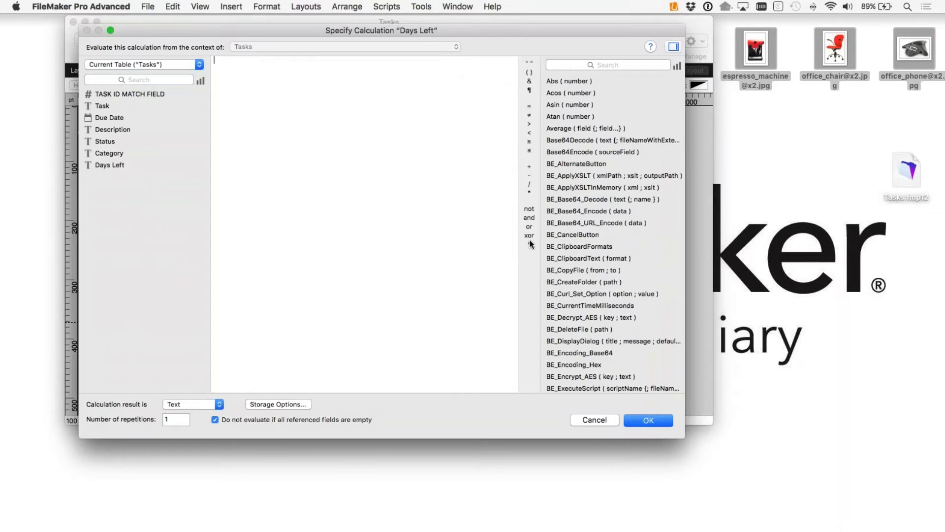
{"action": "left_click_drag", "start_coordinate": [262, 31], "coordinate": [263, 73]}
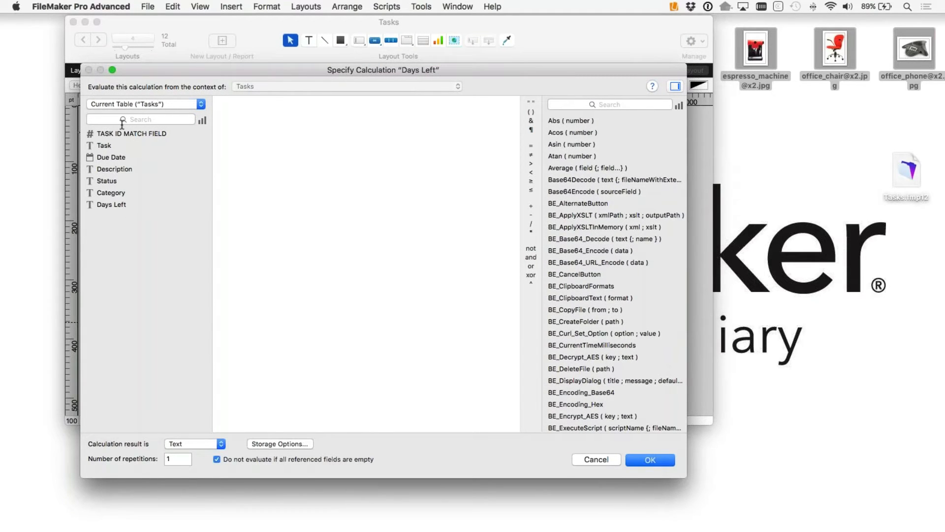
{"action": "left_click", "coordinate": [139, 105]}
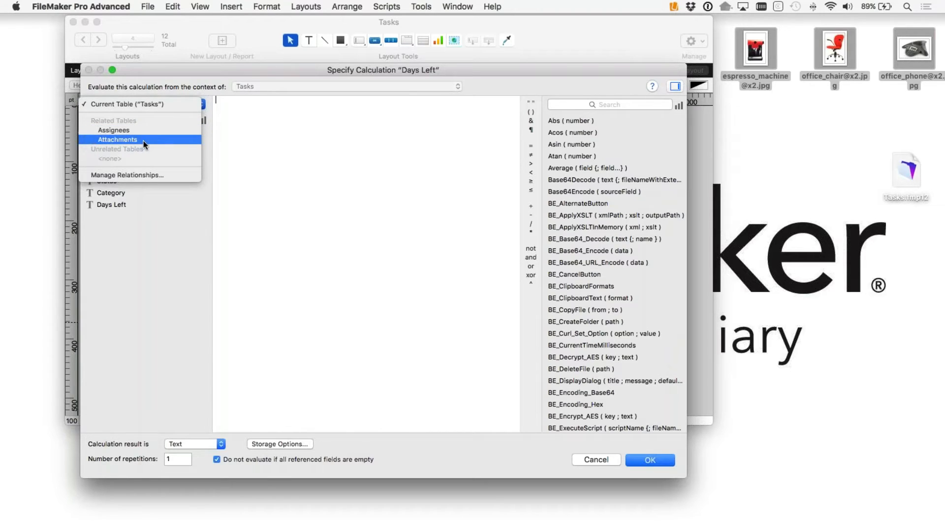
{"action": "left_click", "coordinate": [152, 213]}
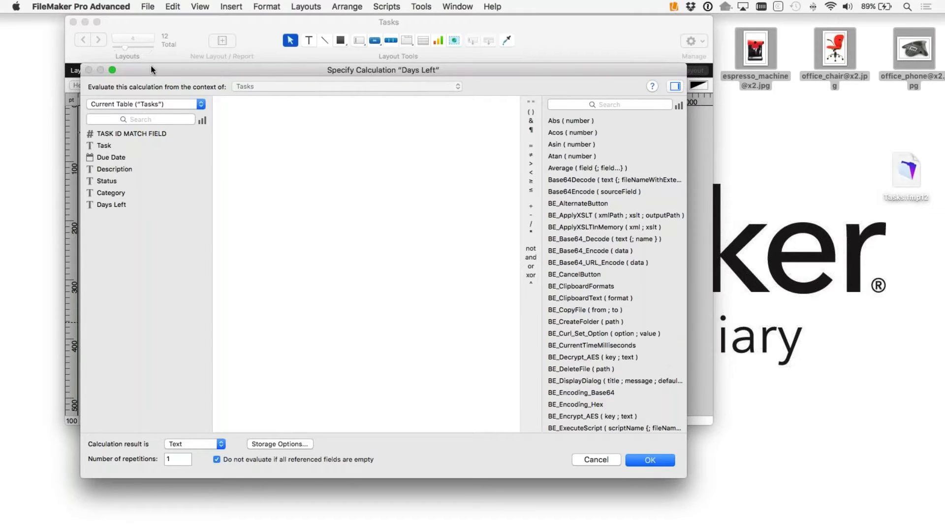
{"action": "left_click_drag", "start_coordinate": [151, 66], "coordinate": [305, 26]}
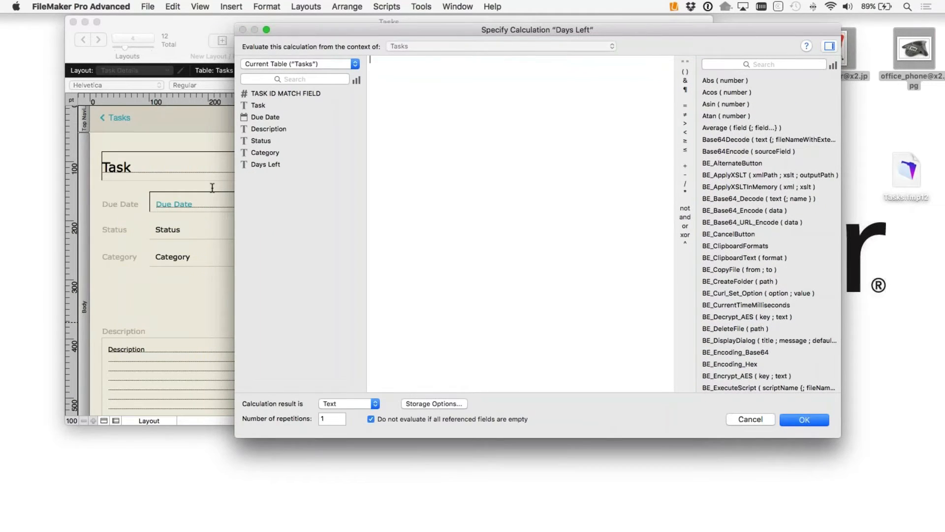
Step: Start the formula with the Due Date field followed by a minus sign
{"action": "double_click", "coordinate": [263, 118]}
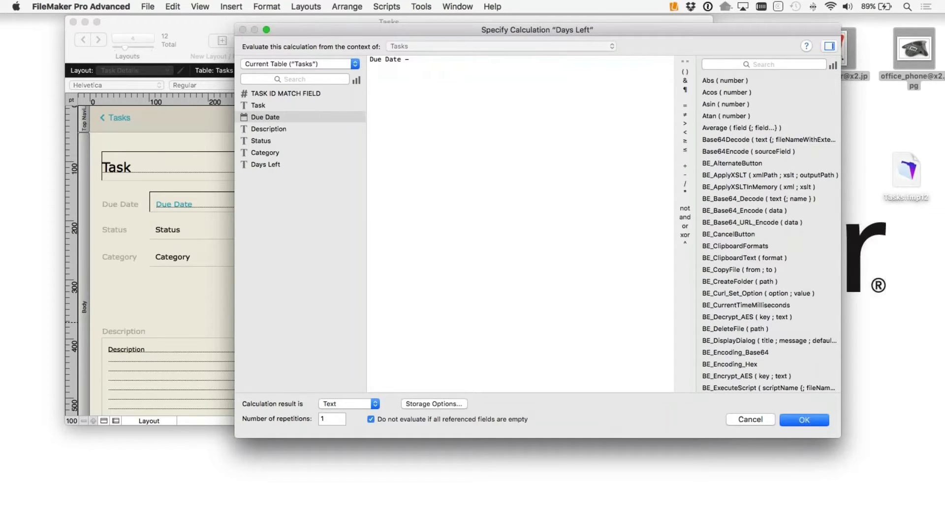
{"action": "type", "text": "- get"}
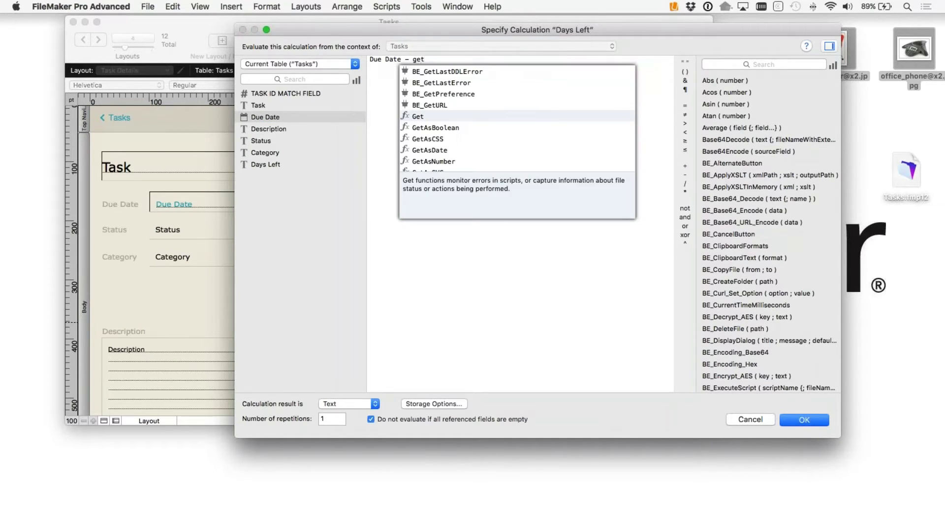
{"action": "type", "text": "(c"}
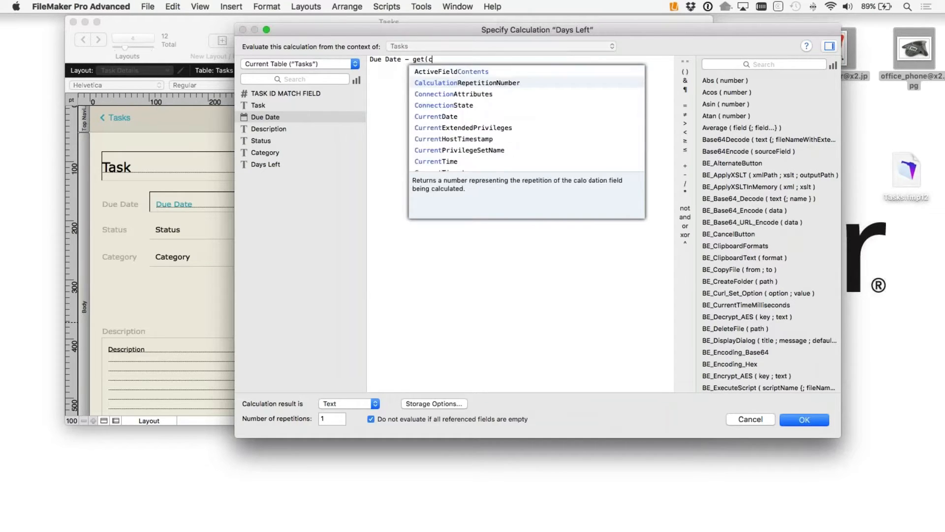
{"action": "type", "text": "u"}
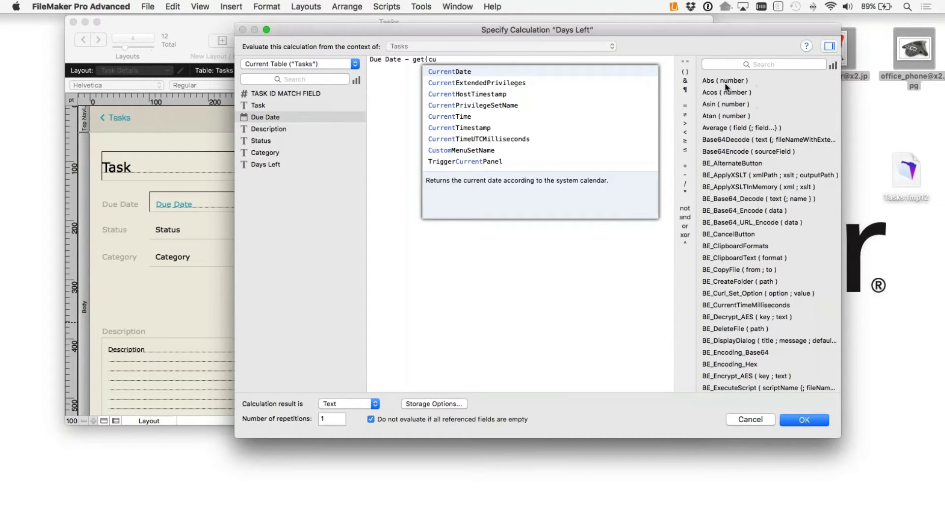
{"action": "left_click", "coordinate": [444, 72]}
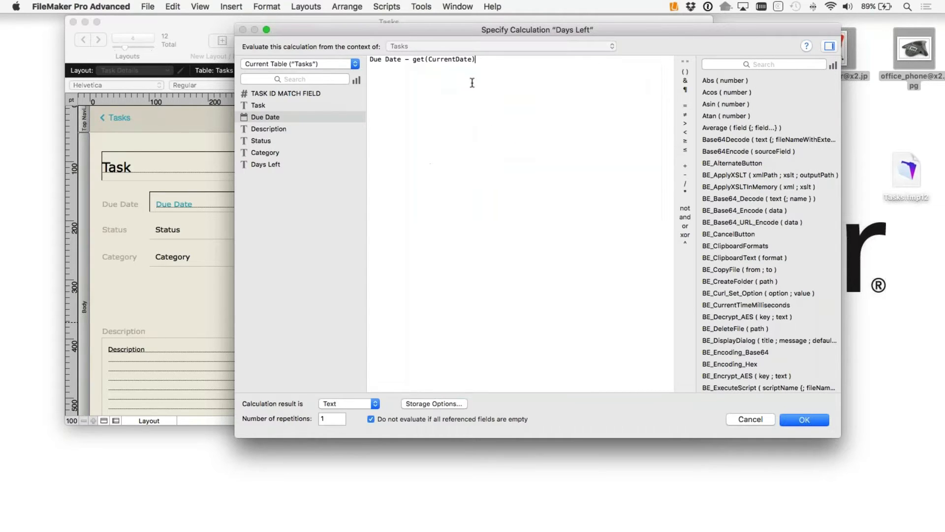
{"action": "type", "text": ")"}
{"action": "left_click_drag", "start_coordinate": [477, 60], "coordinate": [415, 59]}
{"action": "key", "text": "BackSpace"}
Step: Insert Get ( CurrentDate ) from the function list after 'Due Date -'
{"action": "left_click", "coordinate": [753, 64]}
{"action": "type", "text": "ge"}
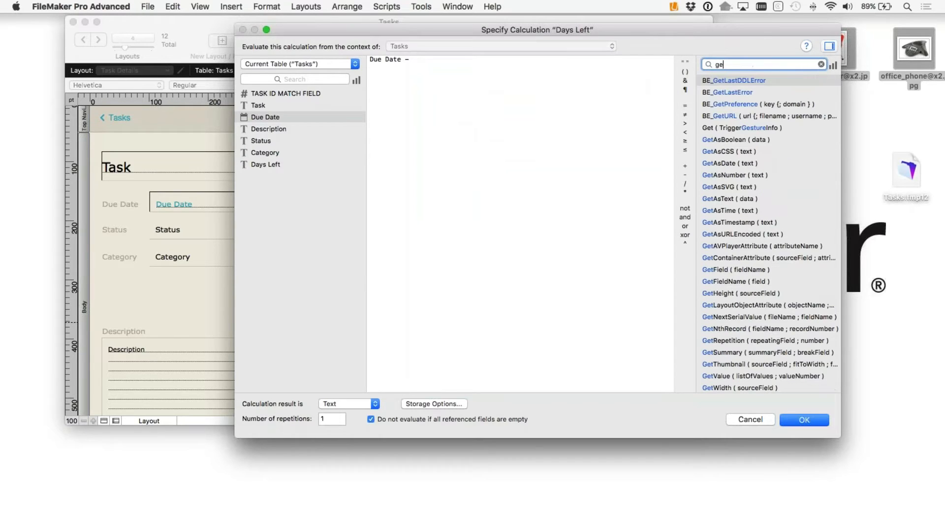
{"action": "type", "text": "t(c"}
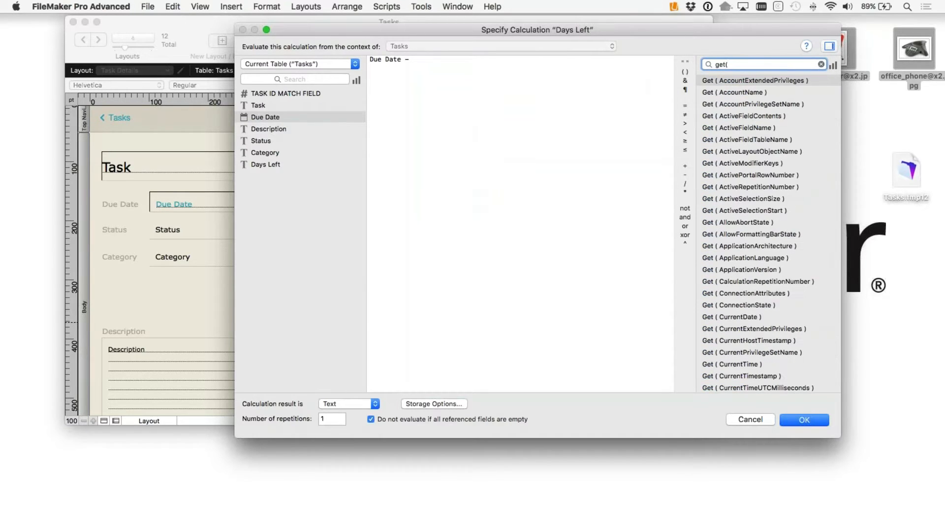
{"action": "key", "text": "BackSpace"}
{"action": "key", "text": "BackSpace"}
{"action": "key", "text": "BackSpace"}
{"action": "key", "text": "BackSpace"}
{"action": "key", "text": "BackSpace"}
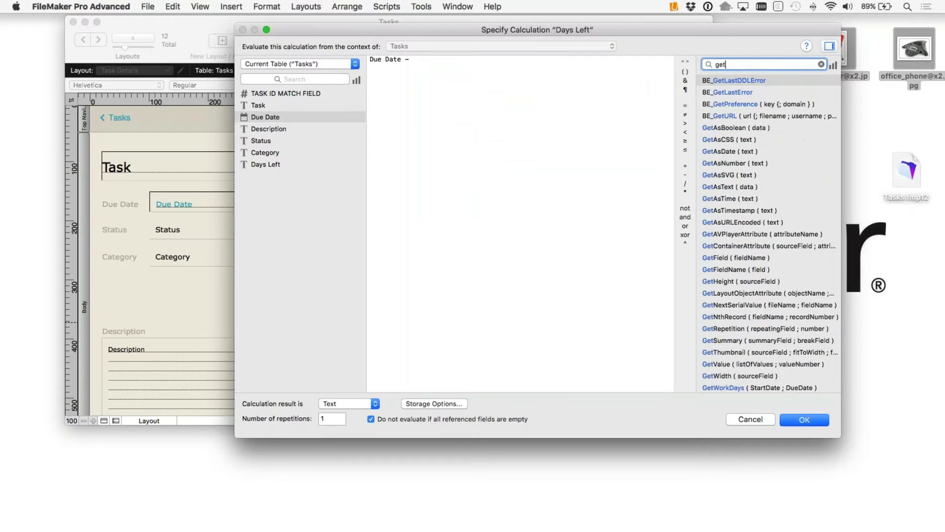
{"action": "type", "text": "date"}
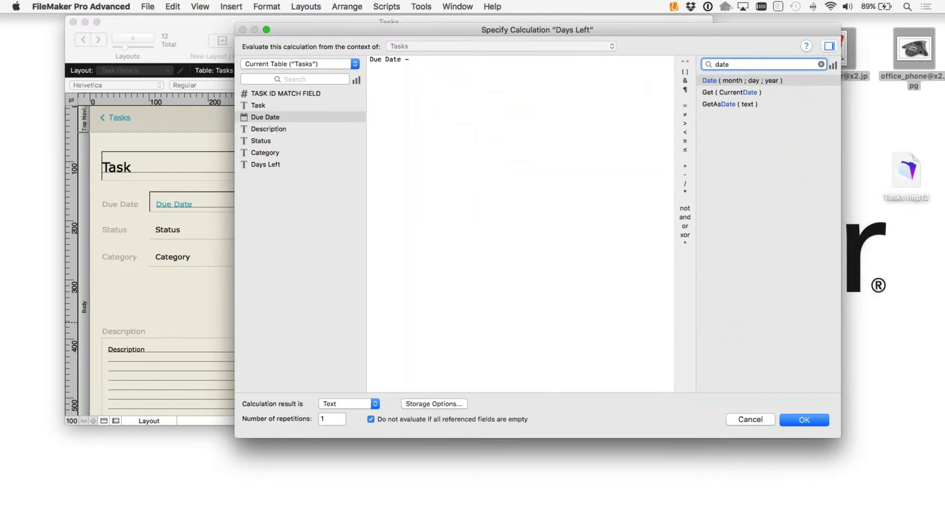
{"action": "left_click", "coordinate": [732, 93]}
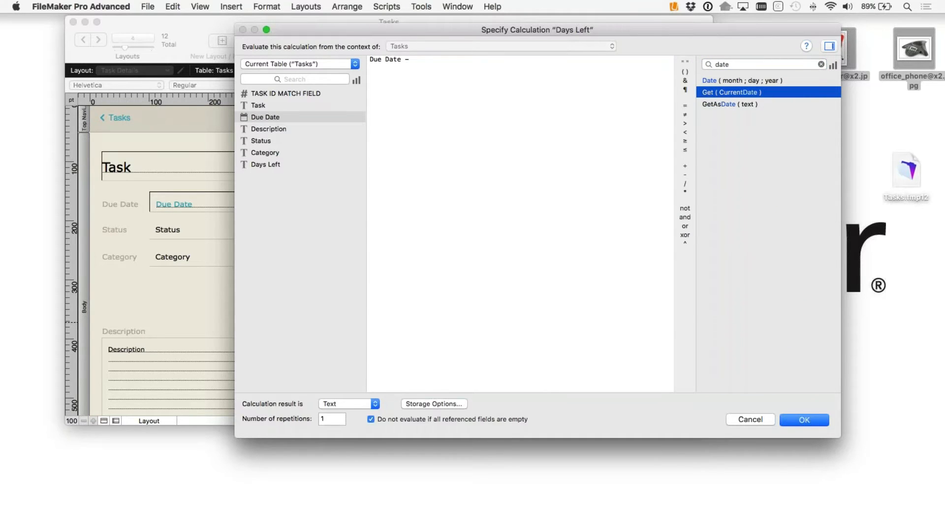
{"action": "double_click", "coordinate": [735, 92]}
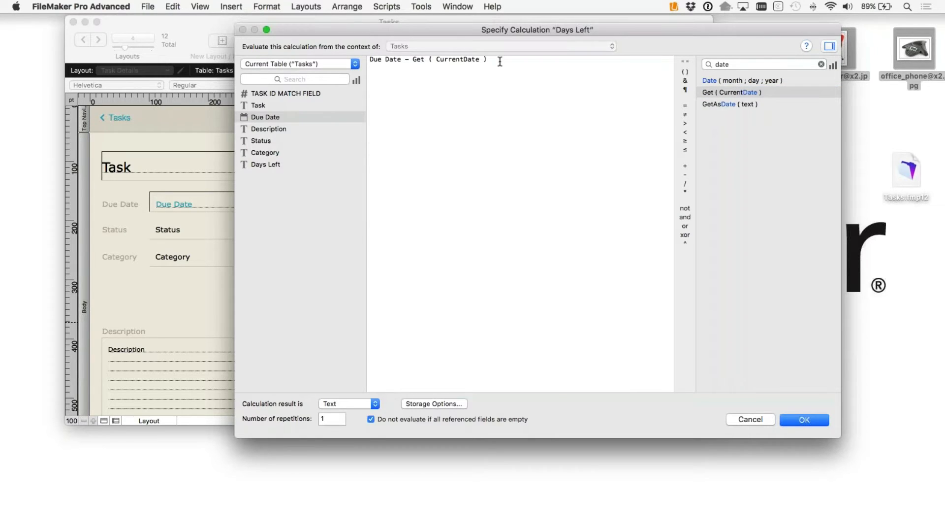
{"action": "left_click", "coordinate": [740, 93]}
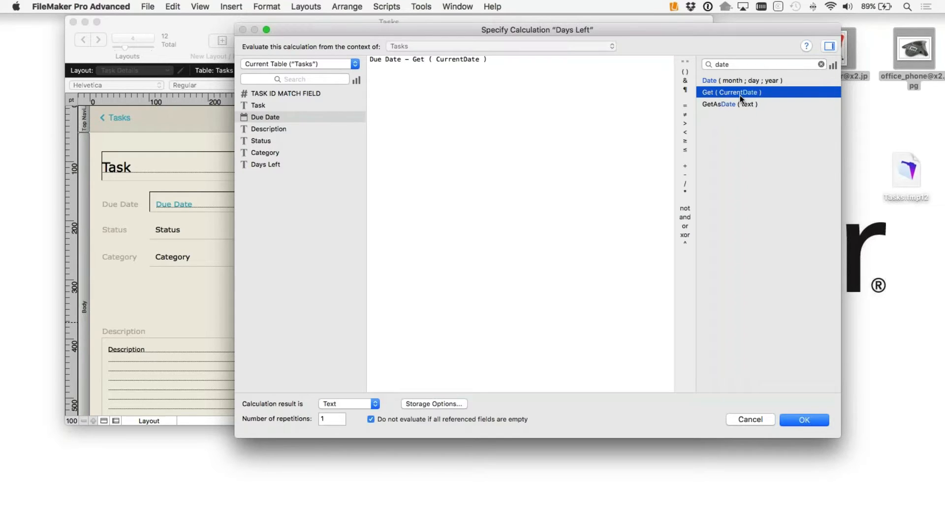
{"action": "left_click", "coordinate": [491, 6]}
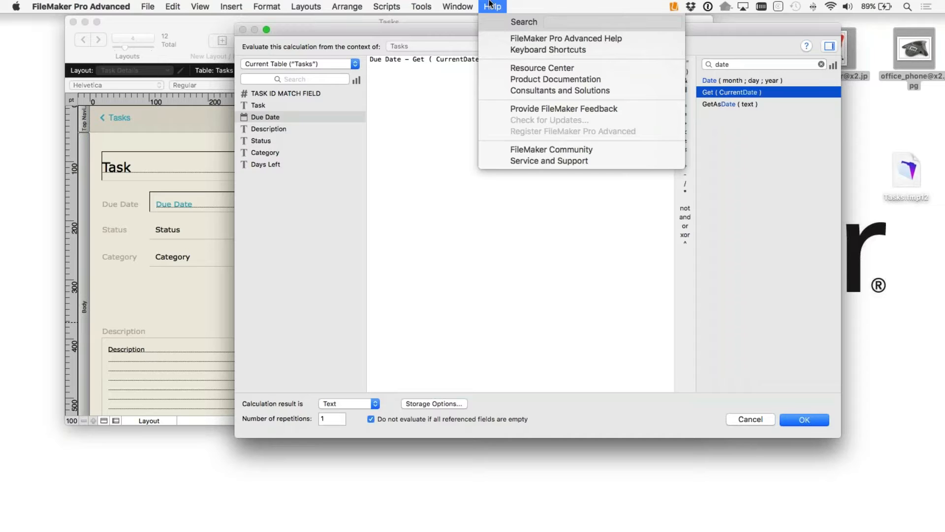
{"action": "left_click", "coordinate": [419, 76]}
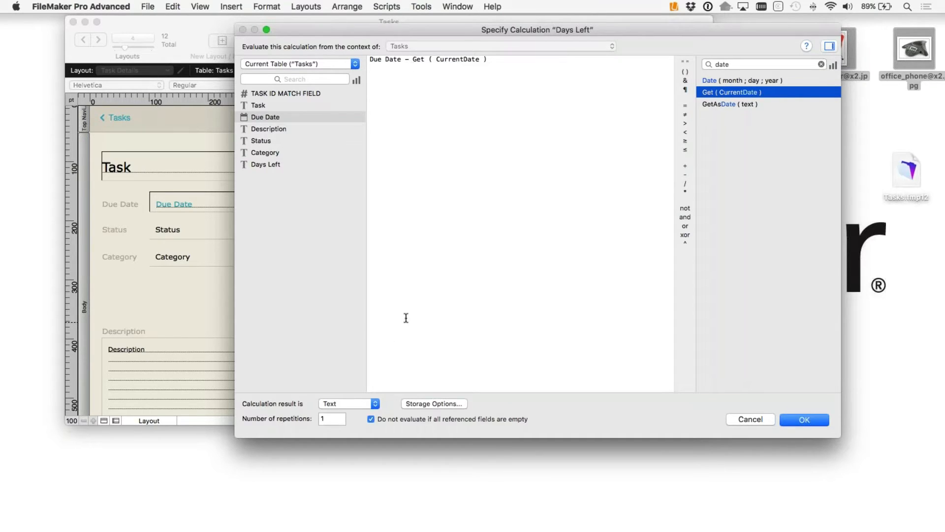
Step: Set the calculation result to Number and confirm the Days Left formula
{"action": "left_click_drag", "start_coordinate": [370, 59], "coordinate": [407, 59]}
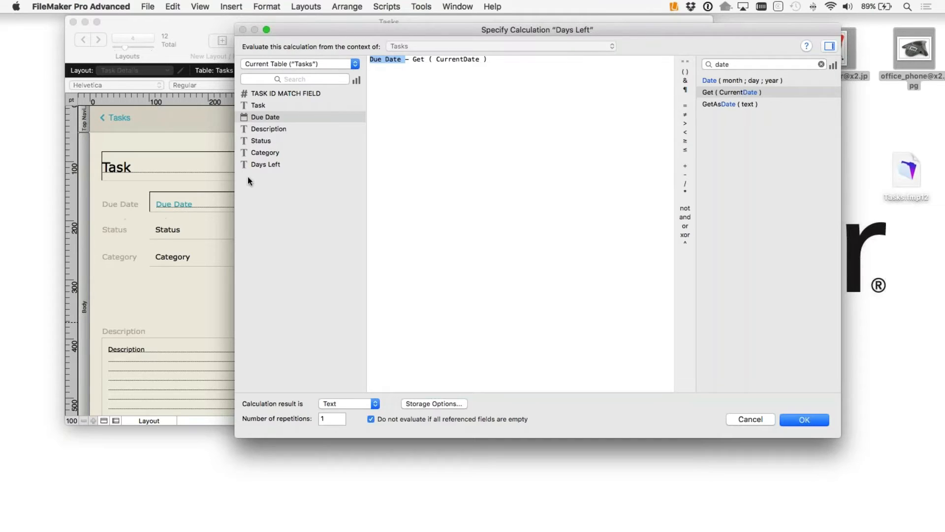
{"action": "left_click", "coordinate": [413, 59]}
{"action": "left_click", "coordinate": [343, 404]}
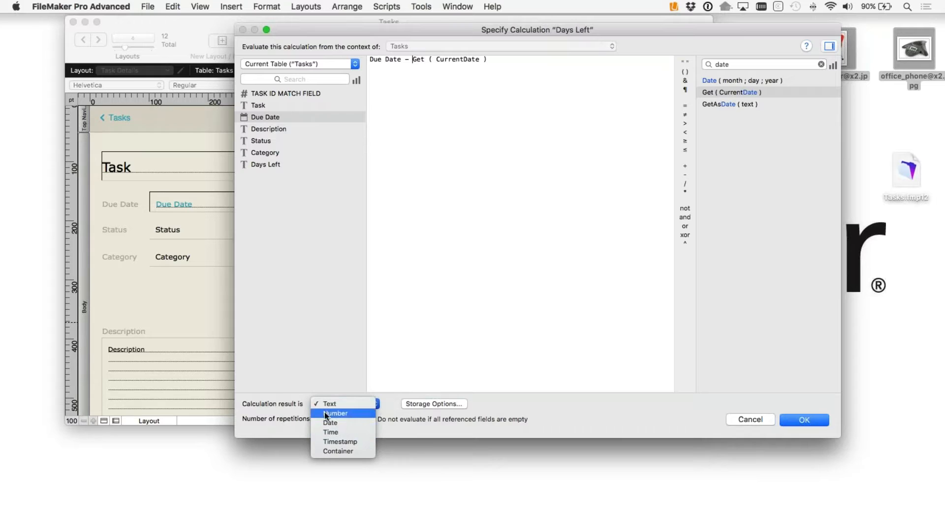
{"action": "left_click", "coordinate": [344, 414]}
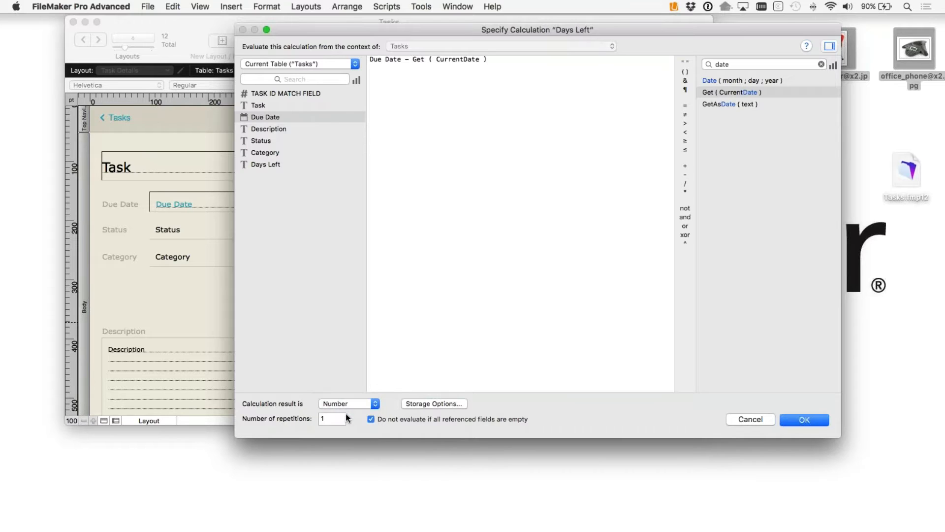
{"action": "left_click", "coordinate": [804, 419]}
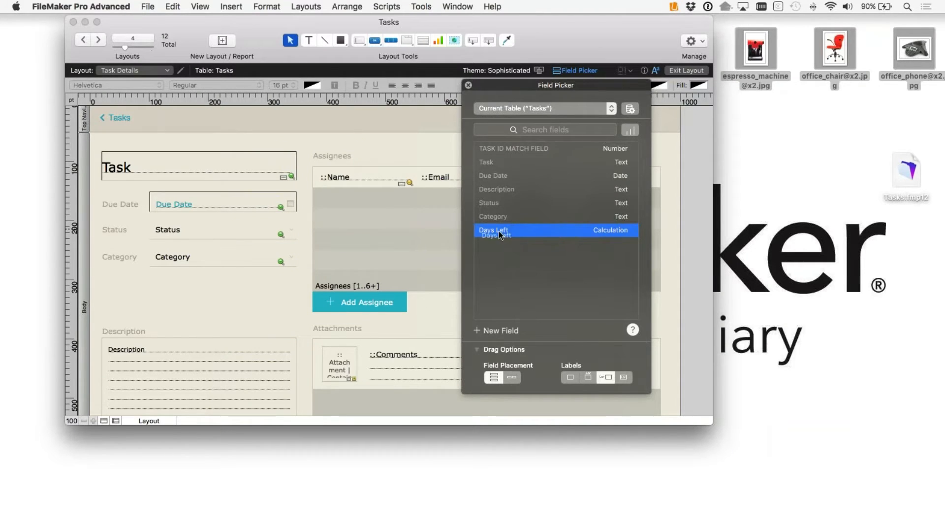
Step: Place the Days Left field on the layout below Category
{"action": "left_click_drag", "start_coordinate": [500, 231], "coordinate": [167, 286]}
{"action": "left_click", "coordinate": [199, 308]}
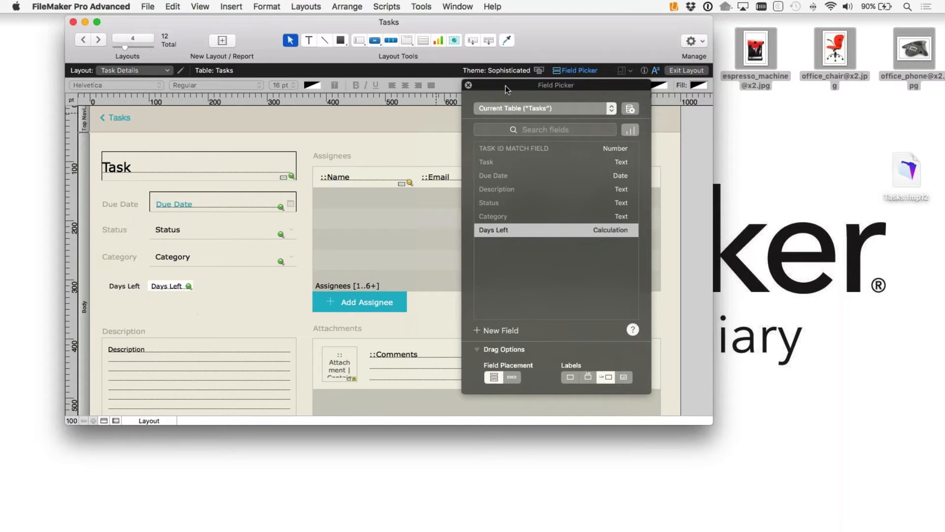
{"action": "left_click_drag", "start_coordinate": [505, 86], "coordinate": [563, 86]}
{"action": "left_click", "coordinate": [525, 85]}
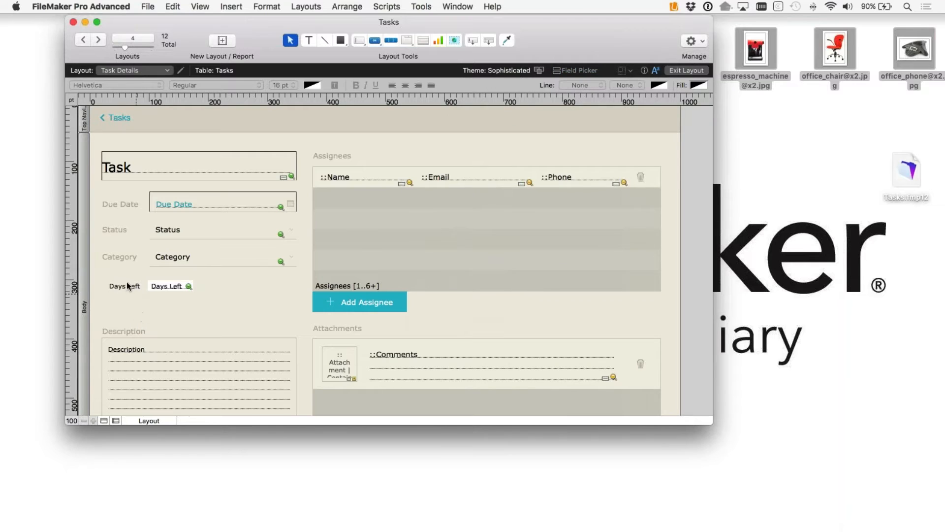
Step: Copy the Category label's style onto the Days Left label and align it
{"action": "left_click", "coordinate": [123, 258]}
{"action": "left_click", "coordinate": [644, 71]}
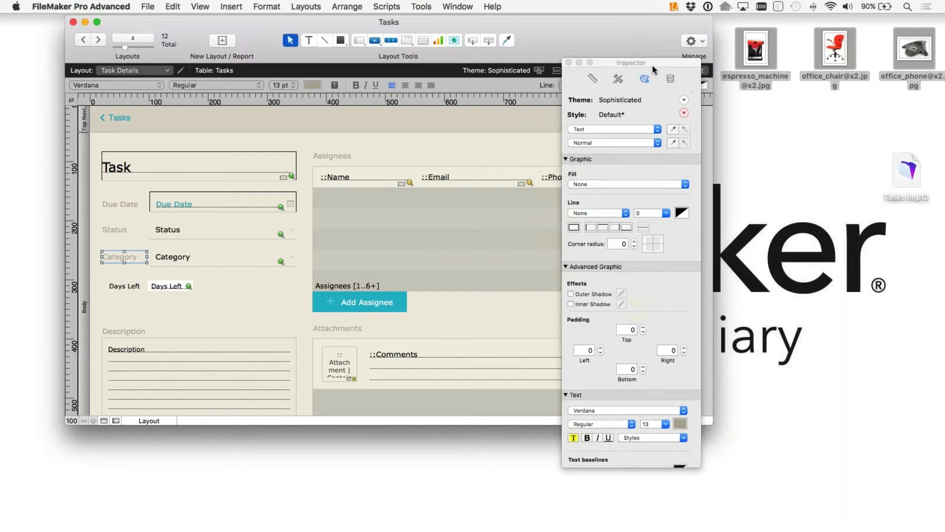
{"action": "left_click", "coordinate": [616, 79]}
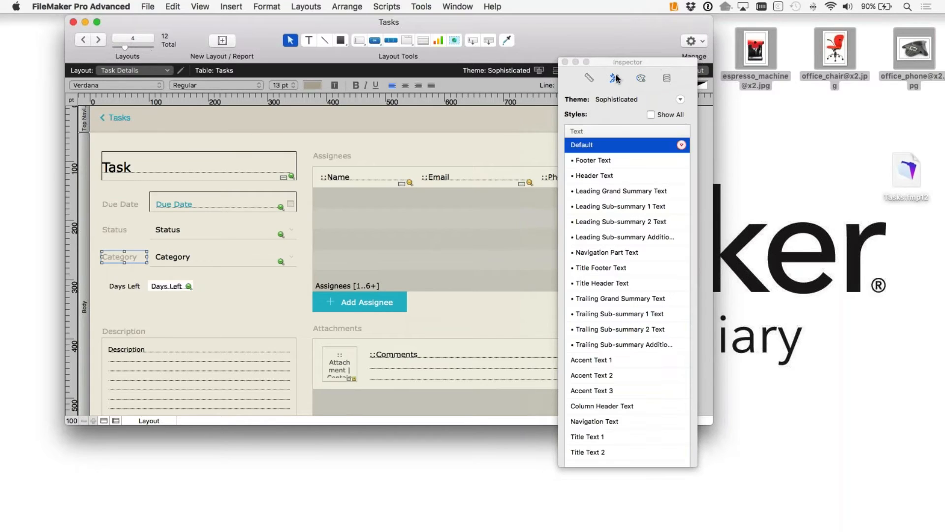
{"action": "left_click_drag", "start_coordinate": [626, 63], "coordinate": [625, 48]}
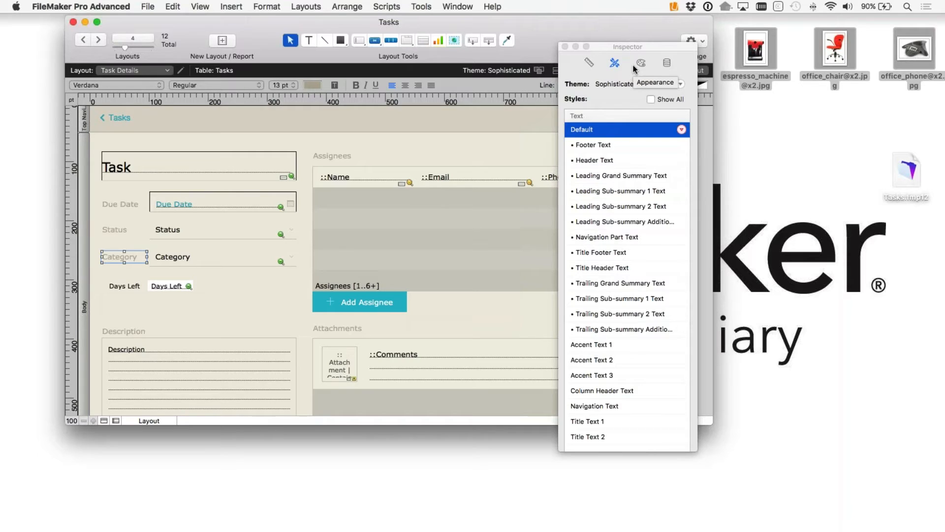
{"action": "left_click", "coordinate": [124, 285]}
{"action": "left_click", "coordinate": [120, 257]}
{"action": "left_click", "coordinate": [641, 62]}
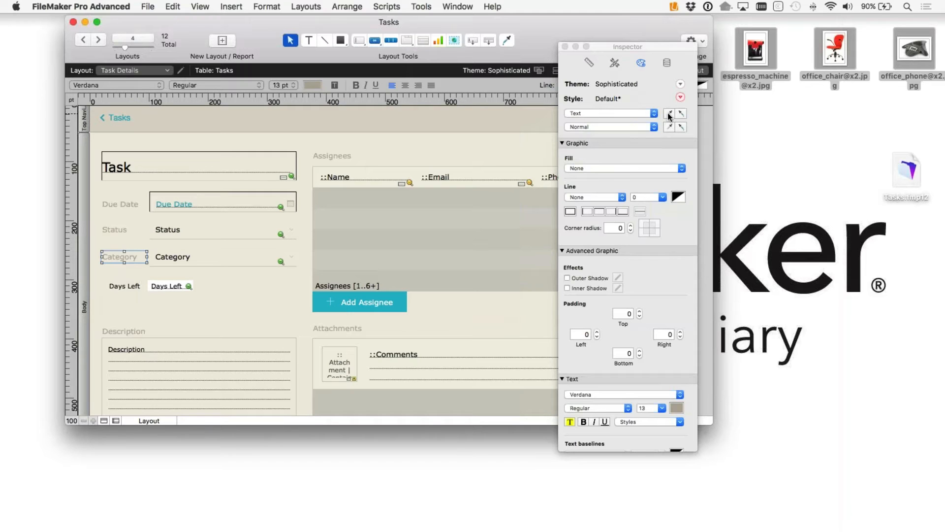
{"action": "left_click", "coordinate": [125, 288]}
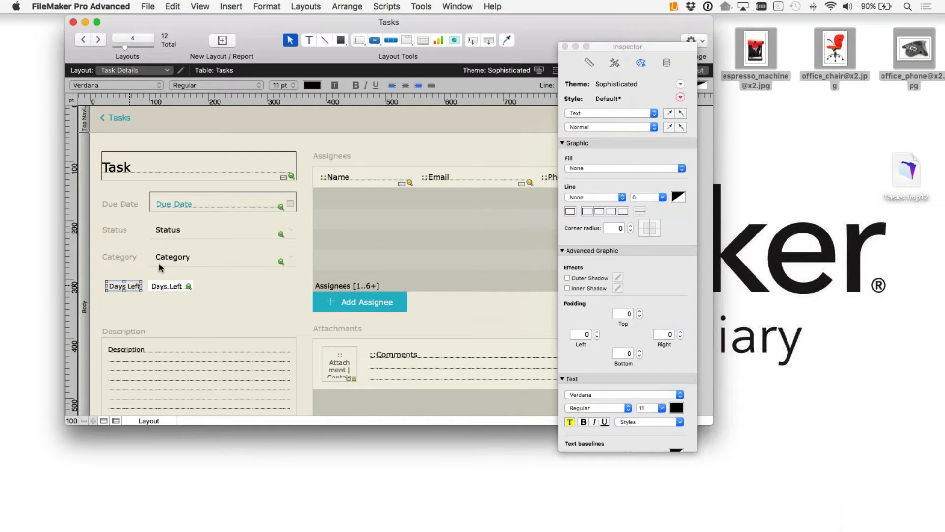
{"action": "left_click", "coordinate": [682, 114]}
{"action": "left_click_drag", "start_coordinate": [126, 288], "coordinate": [124, 287]}
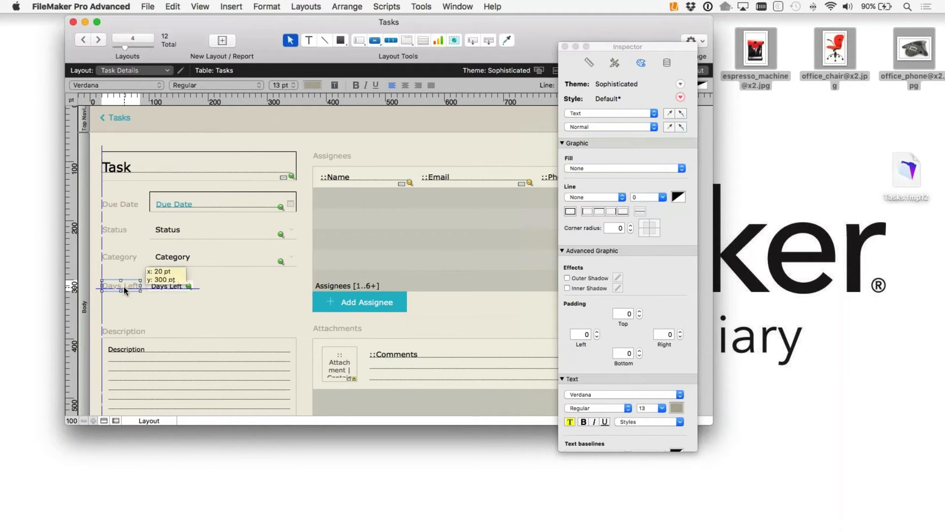
Step: Apply the Category field's style to the Days Left field, widening and aligning it
{"action": "left_click", "coordinate": [168, 286]}
{"action": "left_click", "coordinate": [160, 261]}
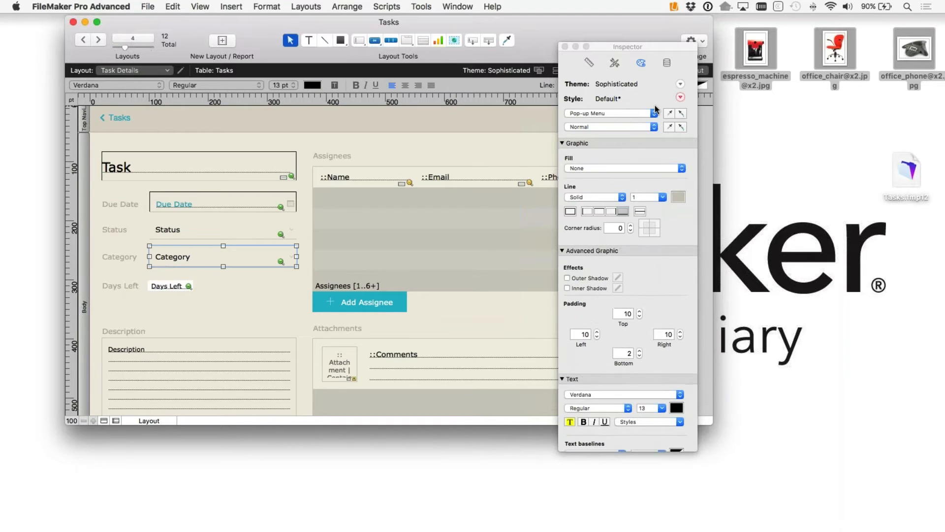
{"action": "left_click", "coordinate": [173, 286]}
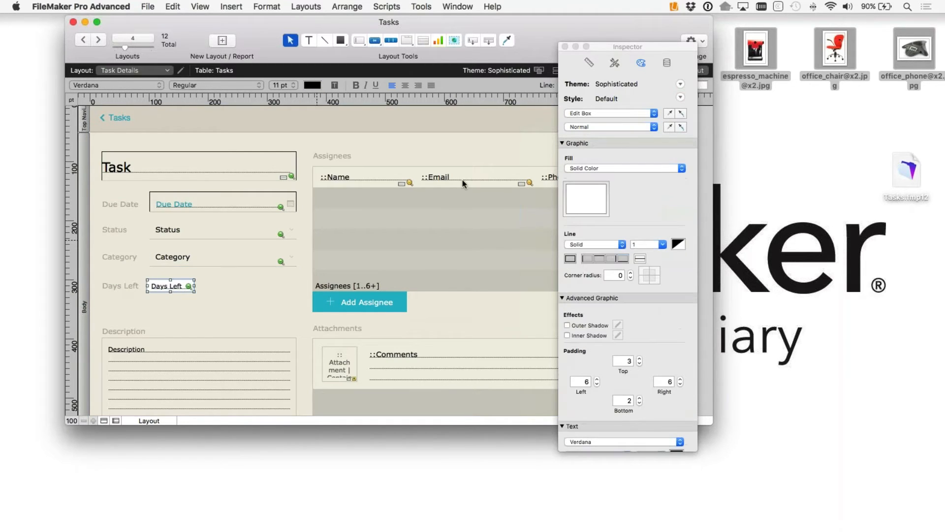
{"action": "left_click", "coordinate": [682, 114]}
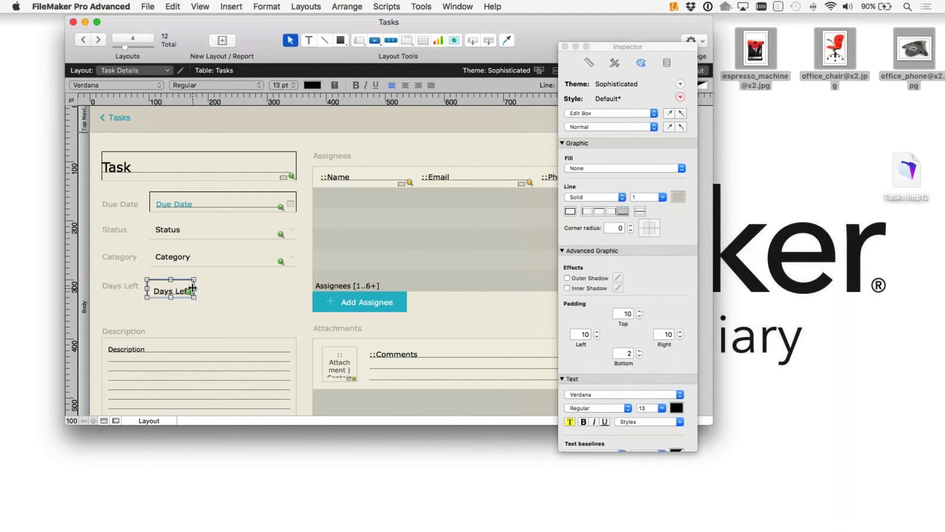
{"action": "mouse_move", "coordinate": [193, 288]}
{"action": "left_mouse_down"}
{"action": "mouse_move", "coordinate": [223, 288]}
{"action": "mouse_move", "coordinate": [193, 286]}
{"action": "left_mouse_up"}
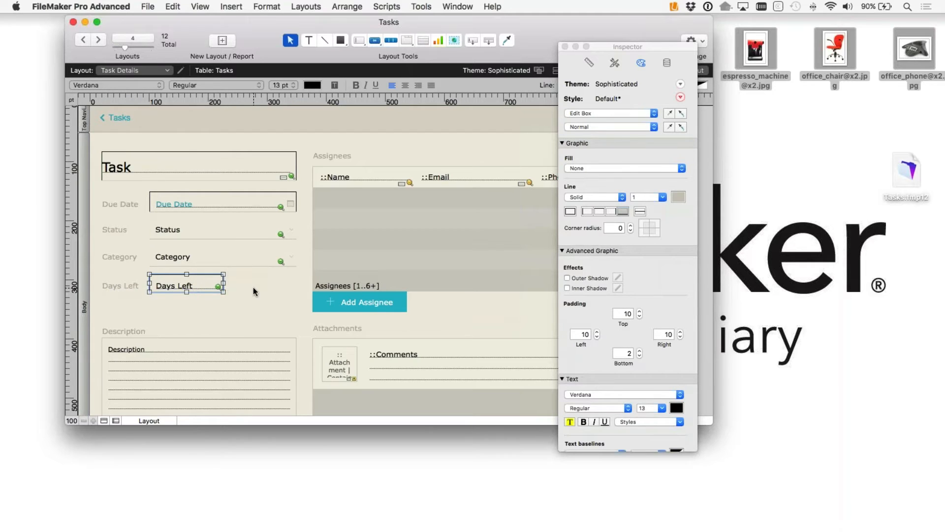
{"action": "left_click", "coordinate": [253, 287]}
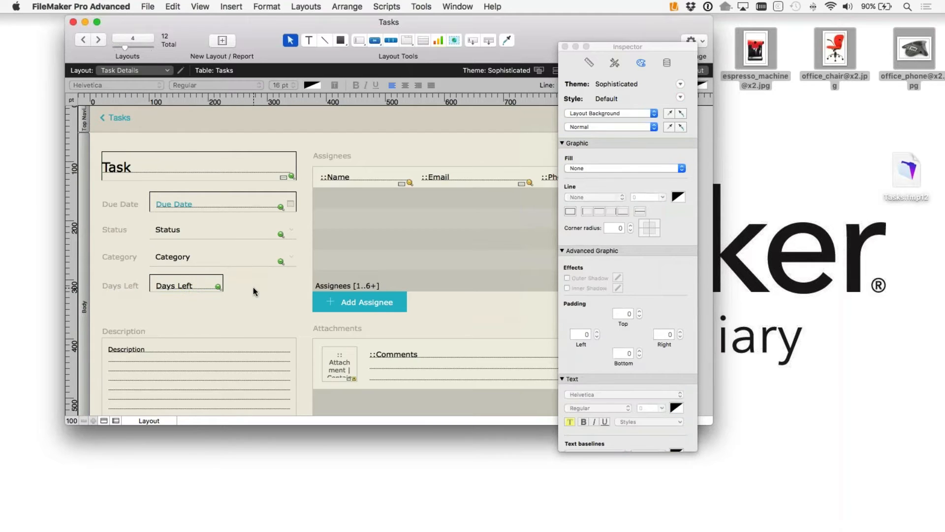
{"action": "left_click", "coordinate": [565, 47]}
Step: In Browse mode, try due dates of 27 and 26 May 2016 to test Days Left
{"action": "left_click", "coordinate": [686, 71]}
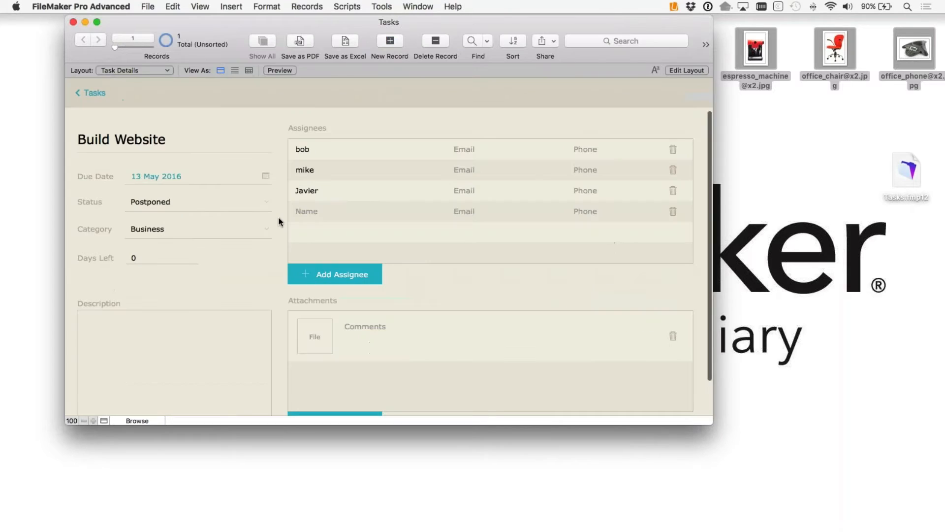
{"action": "left_click", "coordinate": [266, 176]}
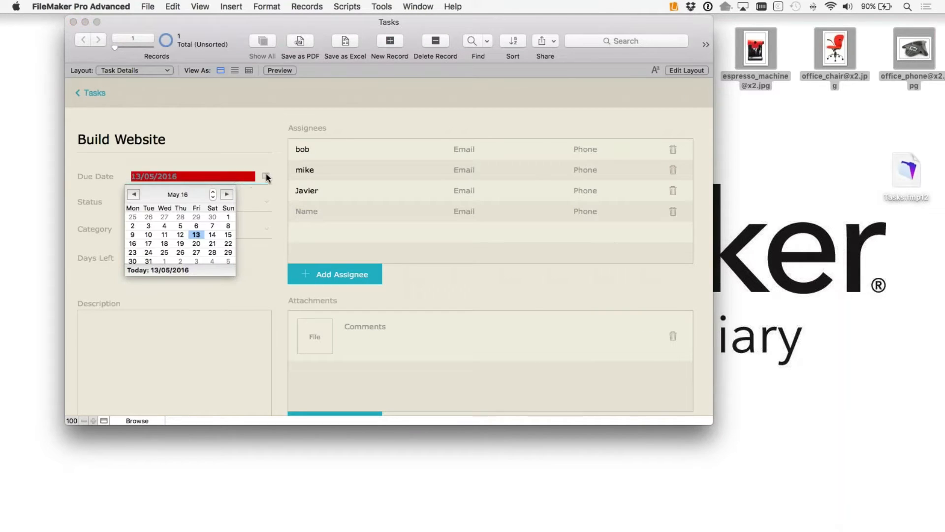
{"action": "left_click", "coordinate": [197, 252]}
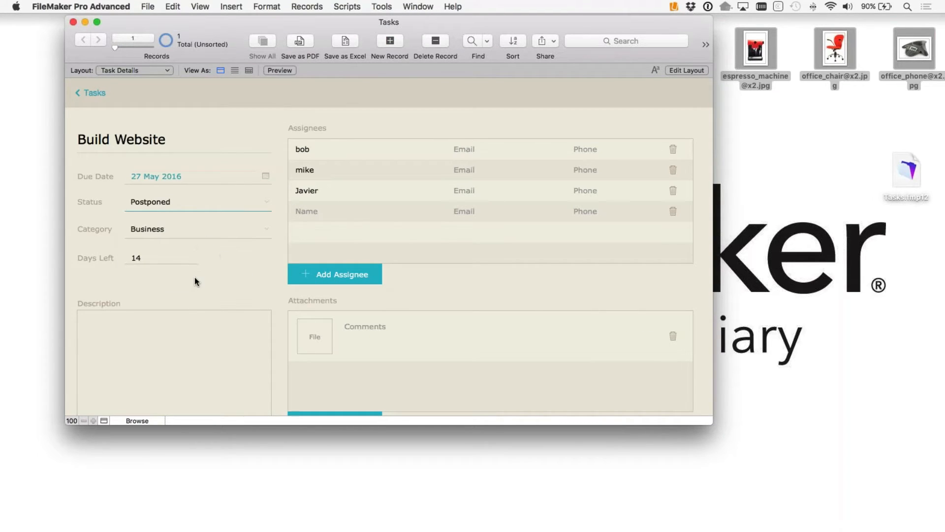
{"action": "left_click", "coordinate": [144, 284]}
{"action": "left_click", "coordinate": [266, 176]}
{"action": "left_click", "coordinate": [181, 252]}
{"action": "scroll", "coordinate": [150, 187], "scroll_direction": "down", "scroll_amount": 1}
Step: Try 27 and 28 April, then settle the due date on 28 May 2016
{"action": "left_click", "coordinate": [266, 175]}
{"action": "left_click", "coordinate": [267, 175]}
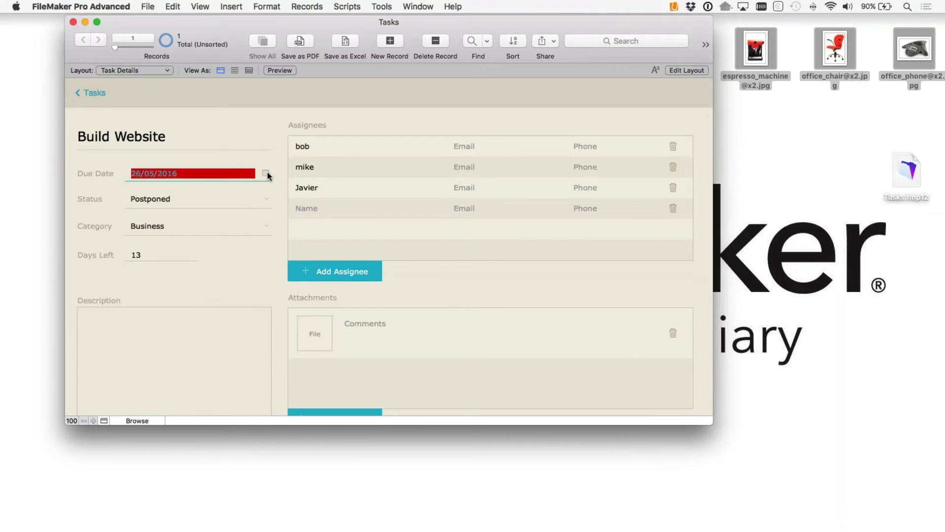
{"action": "left_click", "coordinate": [266, 174]}
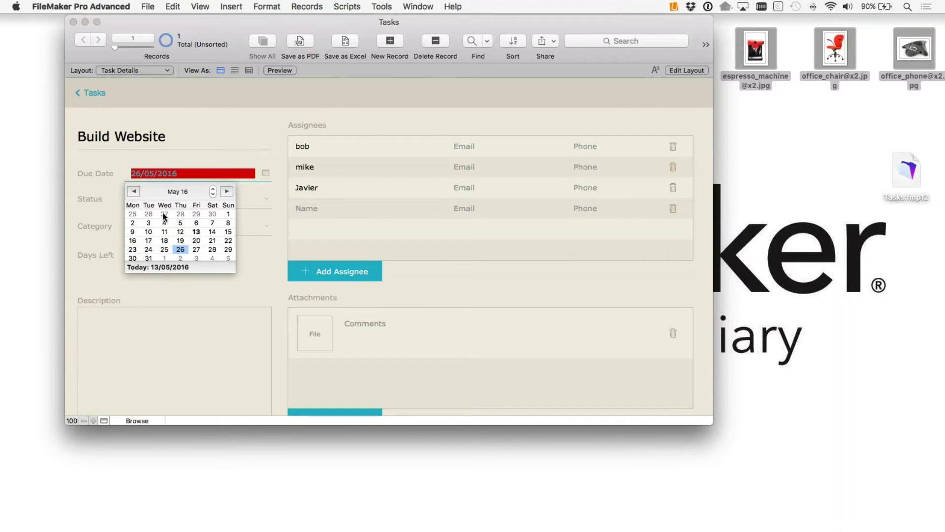
{"action": "left_click", "coordinate": [164, 215]}
{"action": "left_click", "coordinate": [236, 141]}
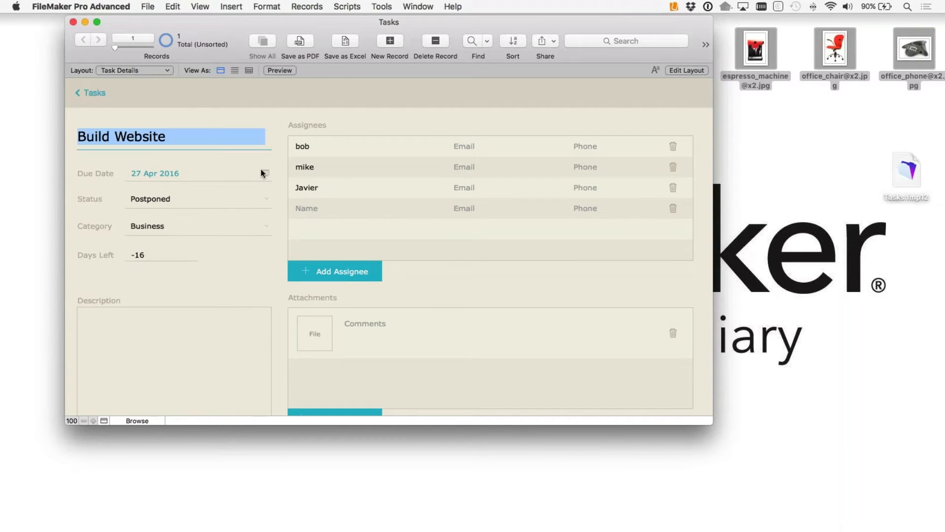
{"action": "left_click", "coordinate": [262, 174]}
{"action": "left_click", "coordinate": [176, 252]}
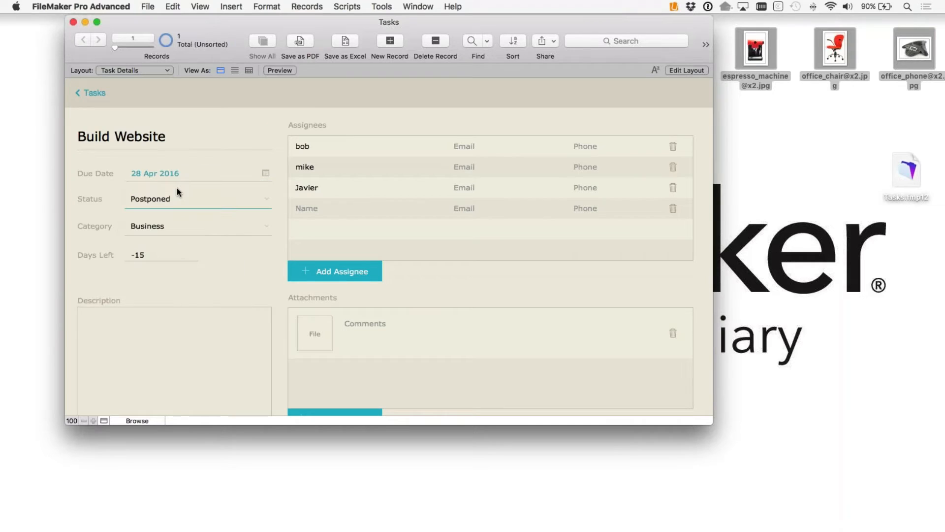
{"action": "left_click", "coordinate": [265, 174]}
{"action": "left_click", "coordinate": [226, 193]}
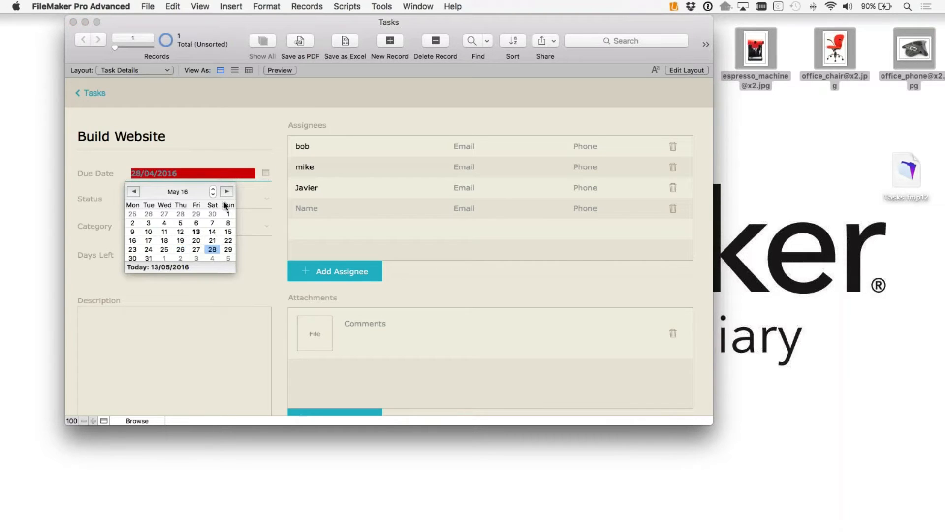
{"action": "left_click", "coordinate": [212, 250]}
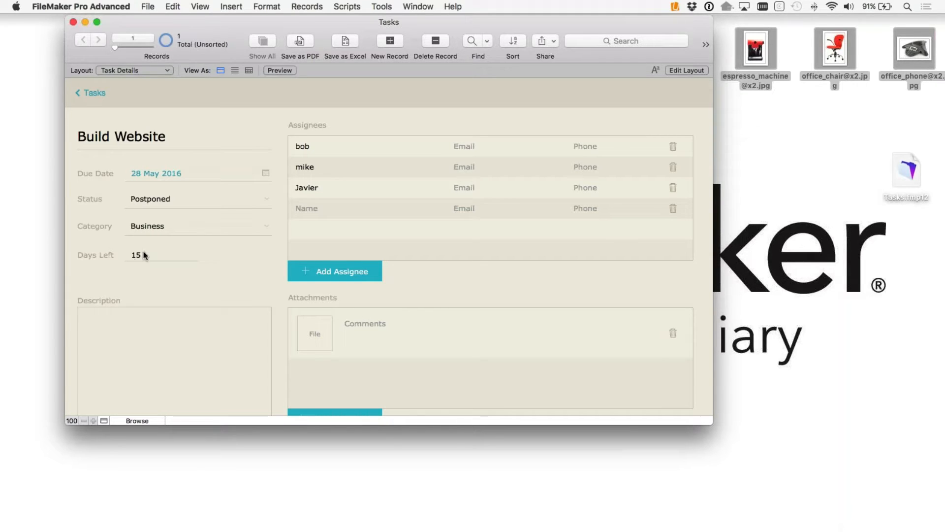
{"action": "left_click", "coordinate": [687, 70]}
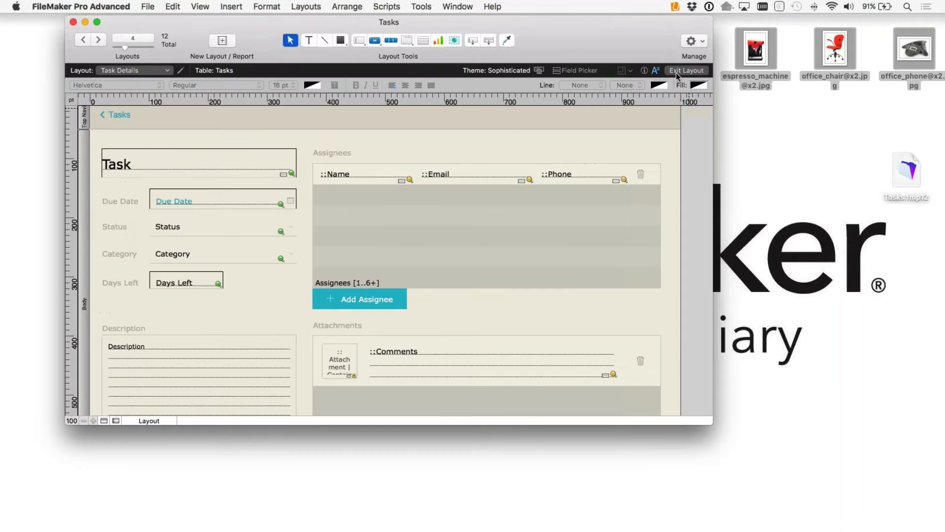
Step: Open Conditional Formatting for the Days Left field and add a new condition
{"action": "left_click", "coordinate": [173, 284]}
{"action": "right_click", "coordinate": [166, 280]}
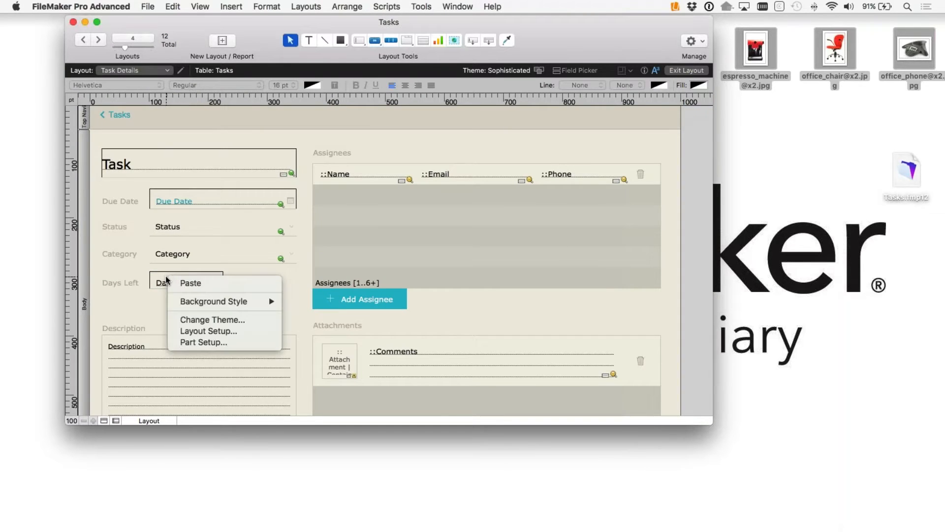
{"action": "right_click", "coordinate": [164, 281]}
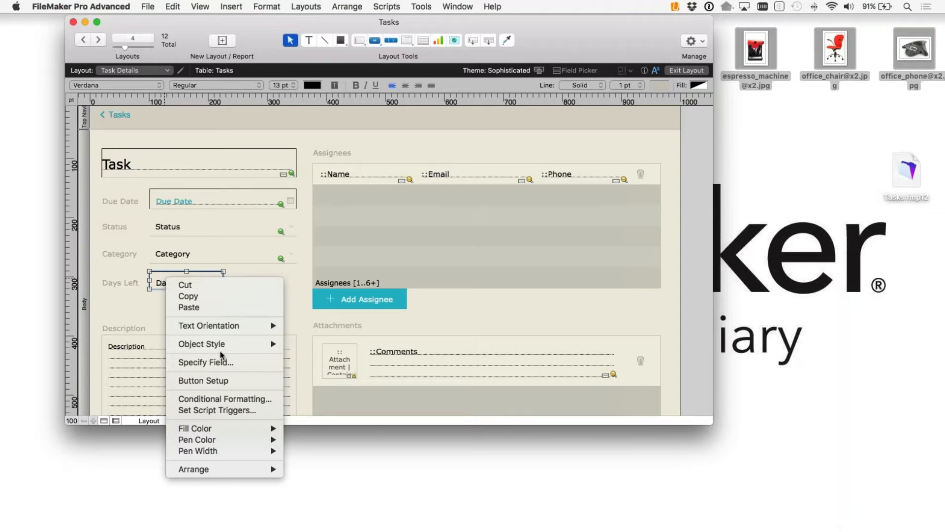
{"action": "left_click", "coordinate": [268, 400]}
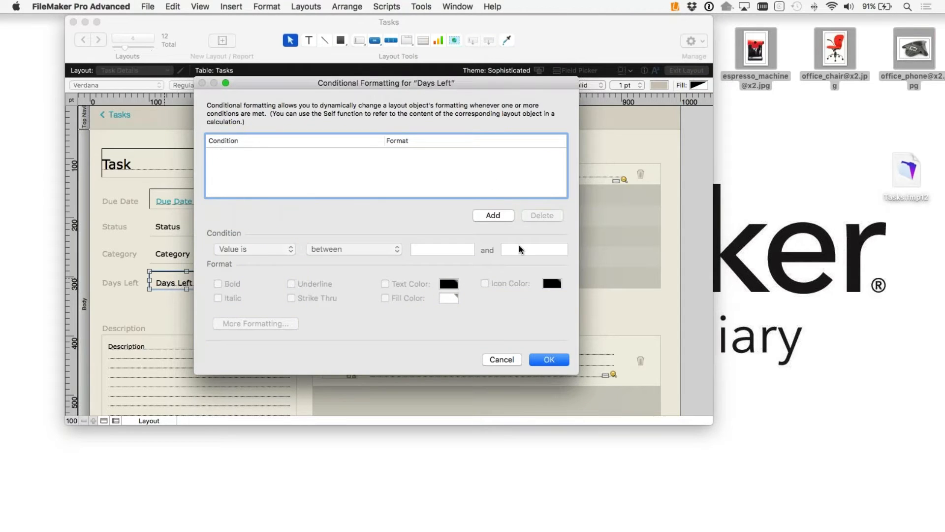
{"action": "left_click", "coordinate": [496, 218]}
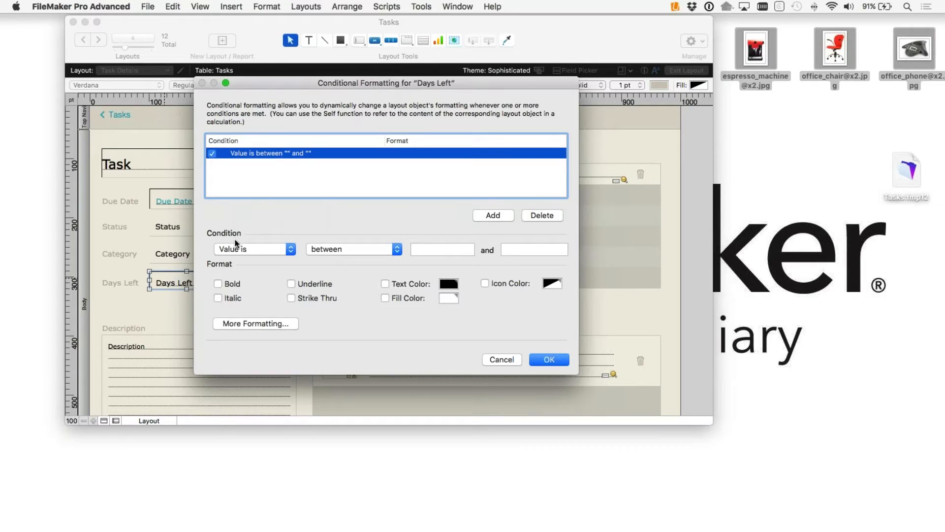
Step: Make the Days Left text red when its value is less than 10
{"action": "left_click", "coordinate": [256, 251]}
{"action": "left_click", "coordinate": [257, 259]}
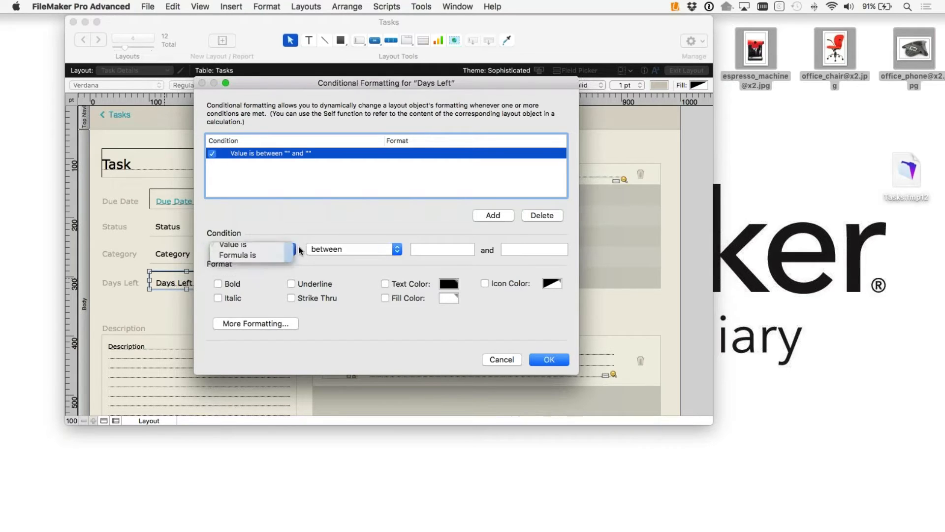
{"action": "left_click", "coordinate": [253, 249]}
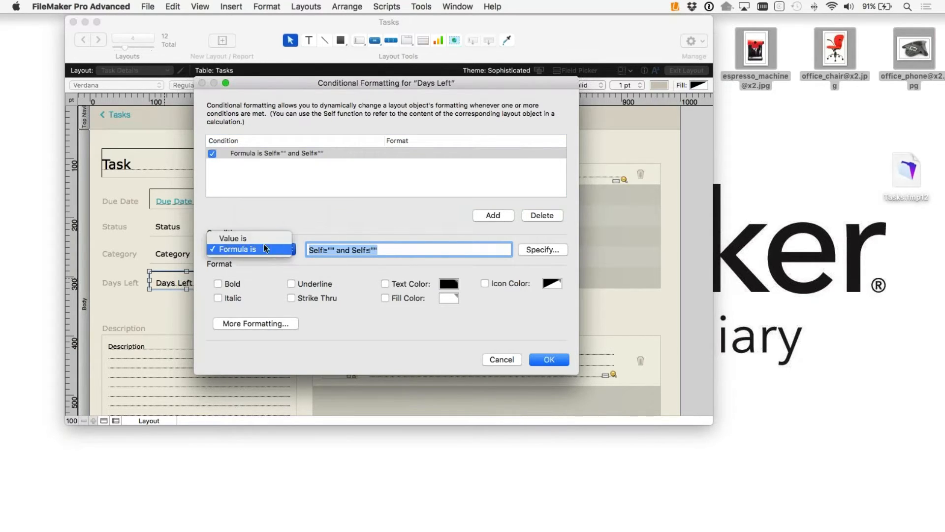
{"action": "left_click", "coordinate": [264, 242]}
{"action": "left_click", "coordinate": [346, 250]}
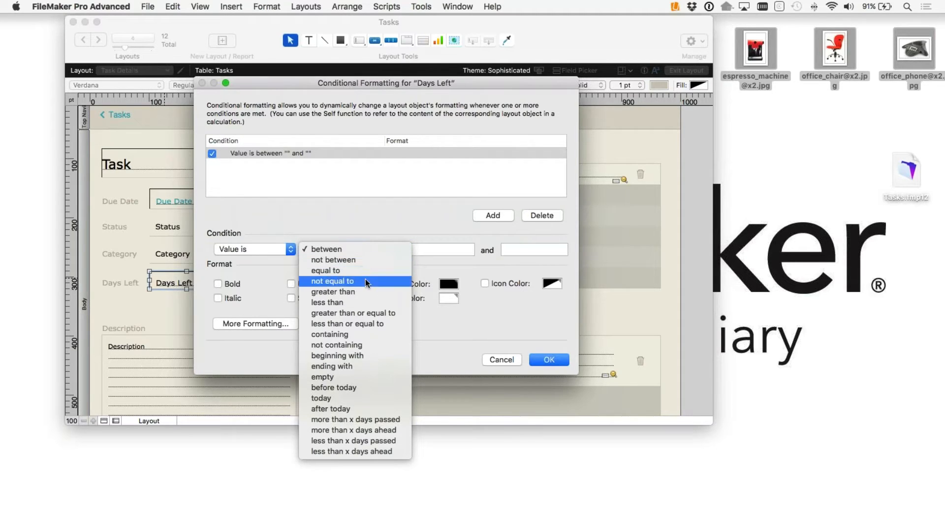
{"action": "left_click", "coordinate": [372, 302]}
{"action": "left_click", "coordinate": [440, 250]}
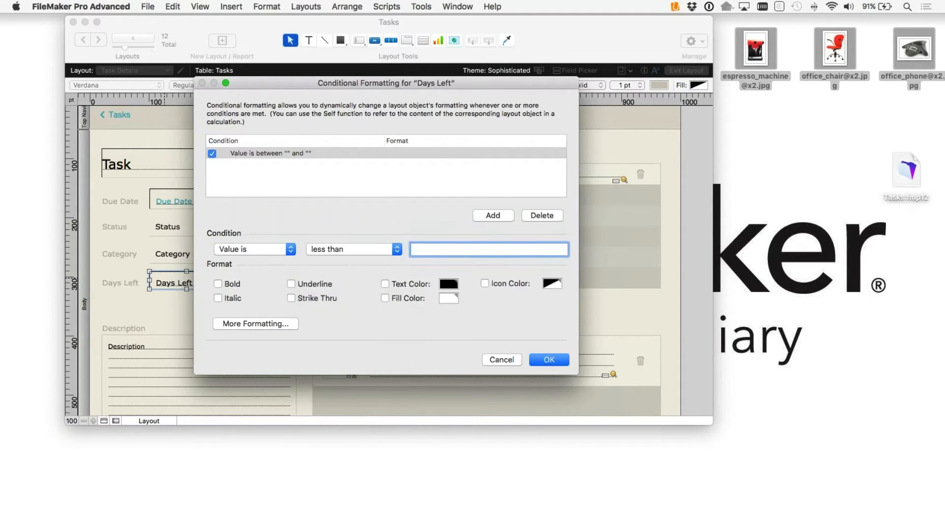
{"action": "type", "text": "10"}
{"action": "left_click", "coordinate": [386, 285]}
{"action": "left_click", "coordinate": [448, 284]}
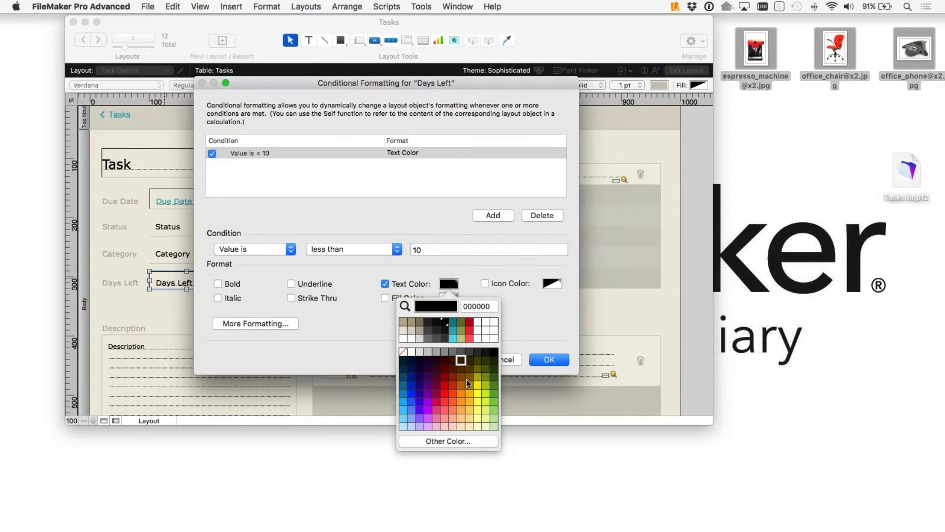
{"action": "left_click", "coordinate": [451, 398]}
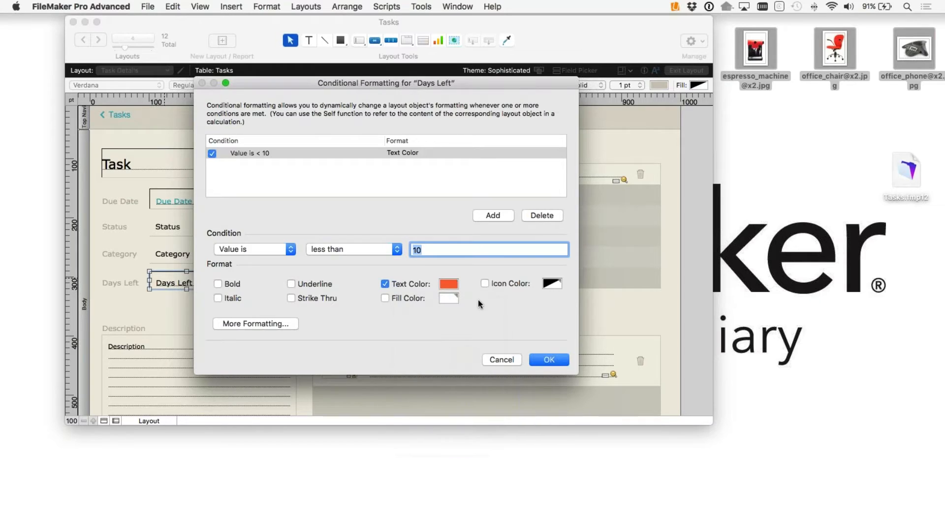
{"action": "left_click", "coordinate": [549, 360]}
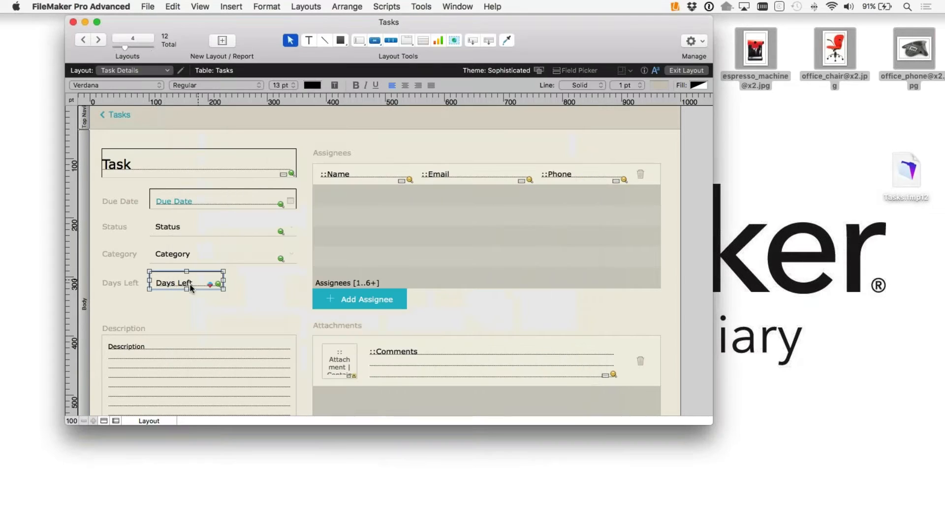
{"action": "left_click", "coordinate": [211, 317]}
Step: In Browse mode, change the Build Website due date to 15 May 2016
{"action": "key", "text": "super+b"}
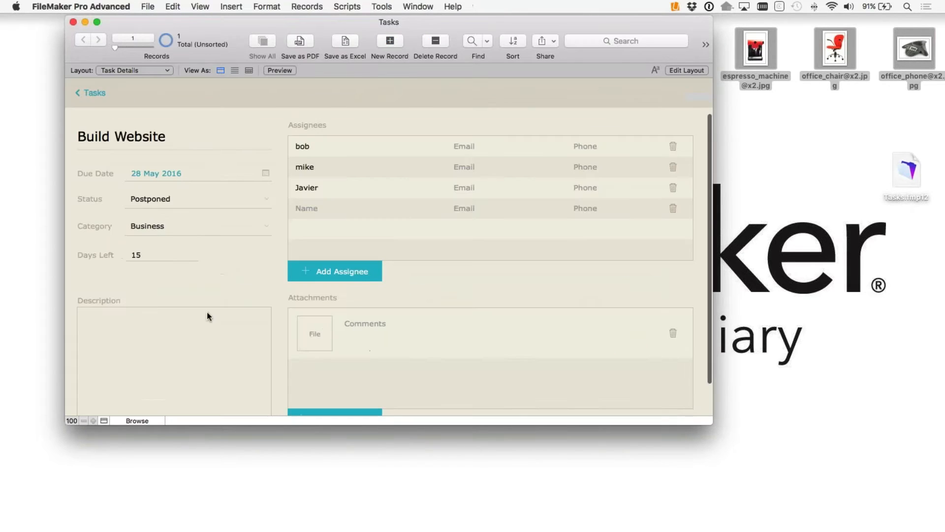
{"action": "left_click", "coordinate": [268, 173]}
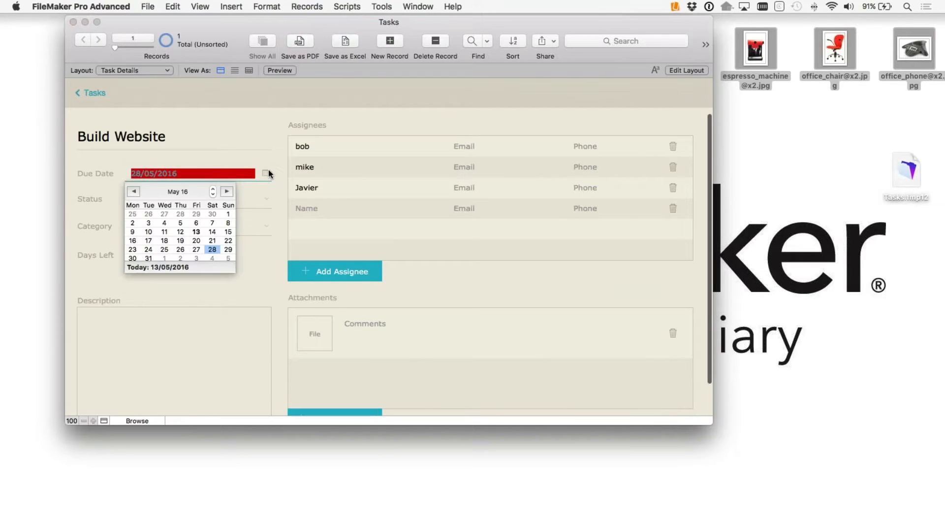
{"action": "left_click", "coordinate": [228, 232]}
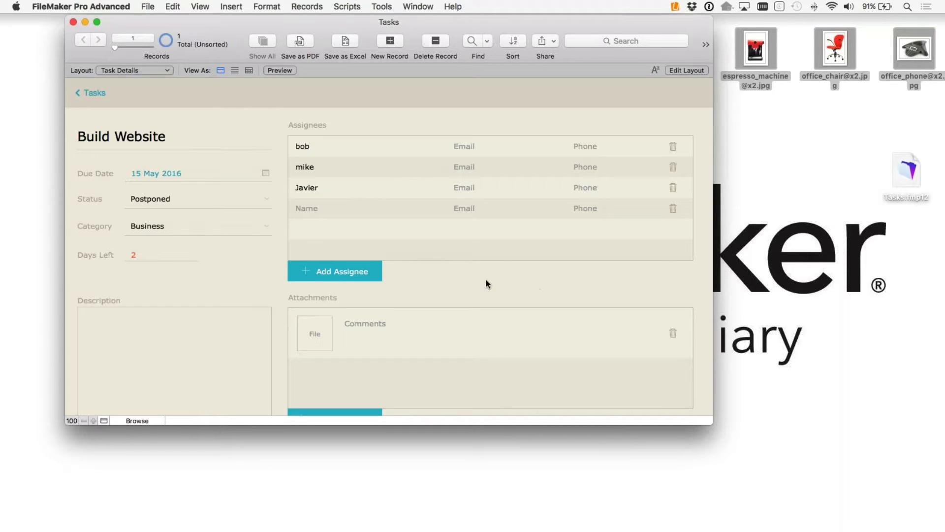
{"action": "scroll", "coordinate": [633, 278], "scroll_direction": "up", "scroll_amount": 1}
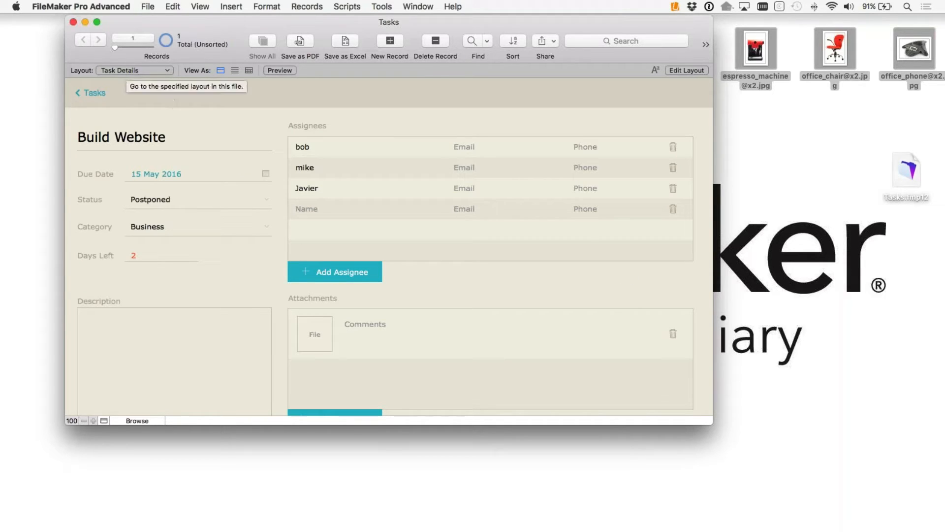
{"action": "left_click", "coordinate": [148, 7]}
Step: In Manage Database, review the Tables, Fields and Relationships tabs, then list the Assignees fields
{"action": "mouse_move", "coordinate": [192, 113]}
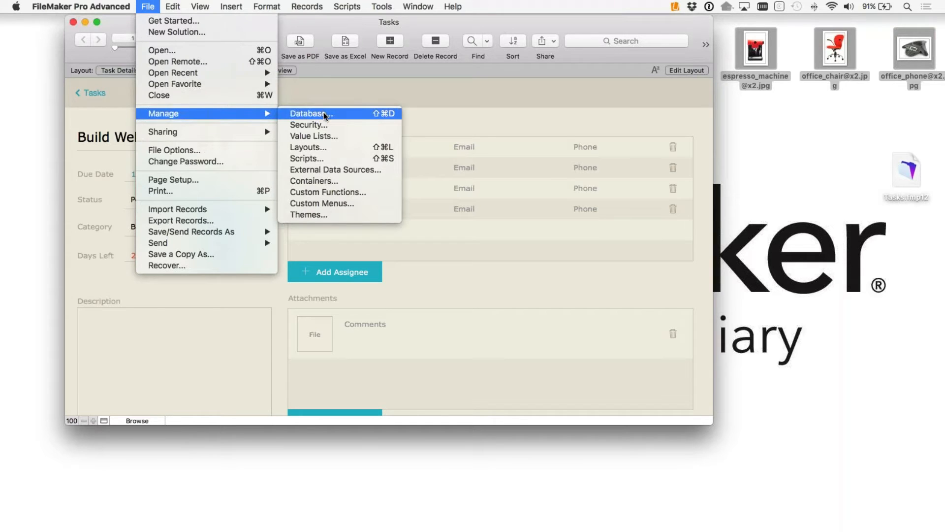
{"action": "left_click", "coordinate": [323, 114]}
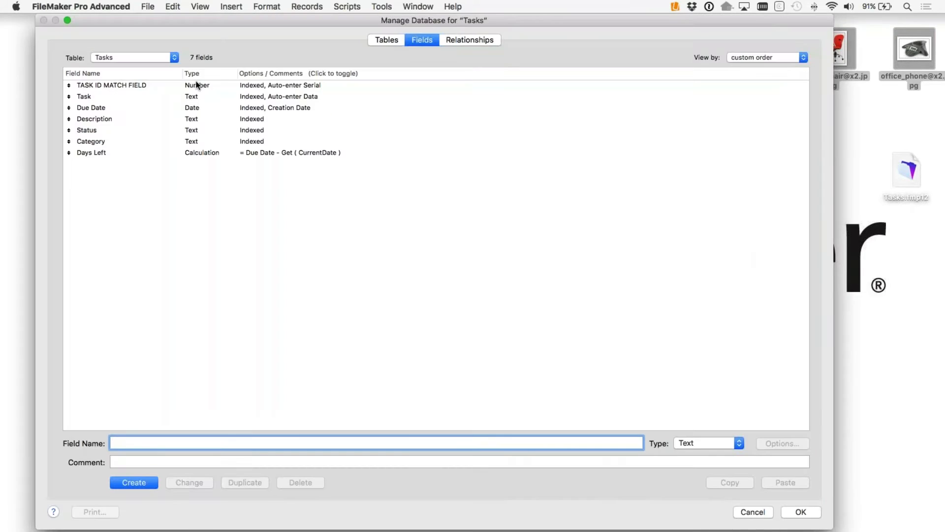
{"action": "left_click", "coordinate": [379, 42]}
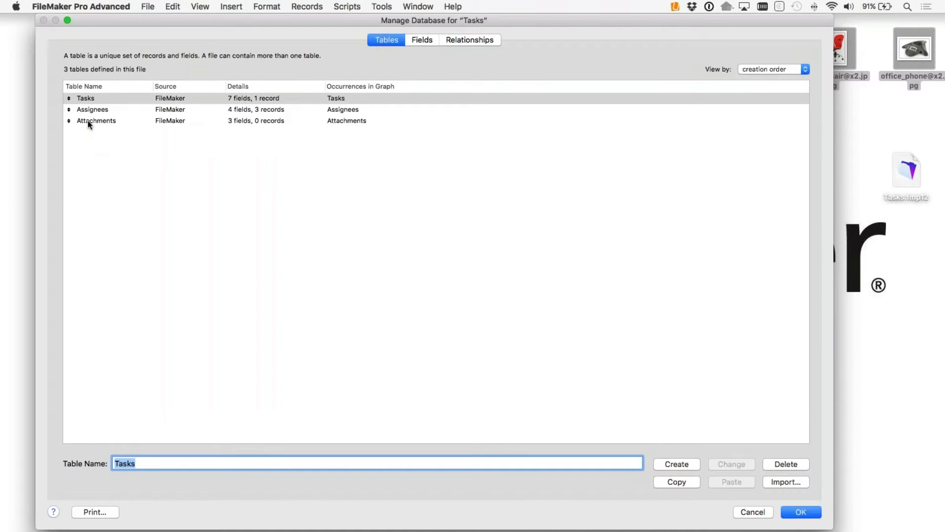
{"action": "left_click", "coordinate": [419, 39]}
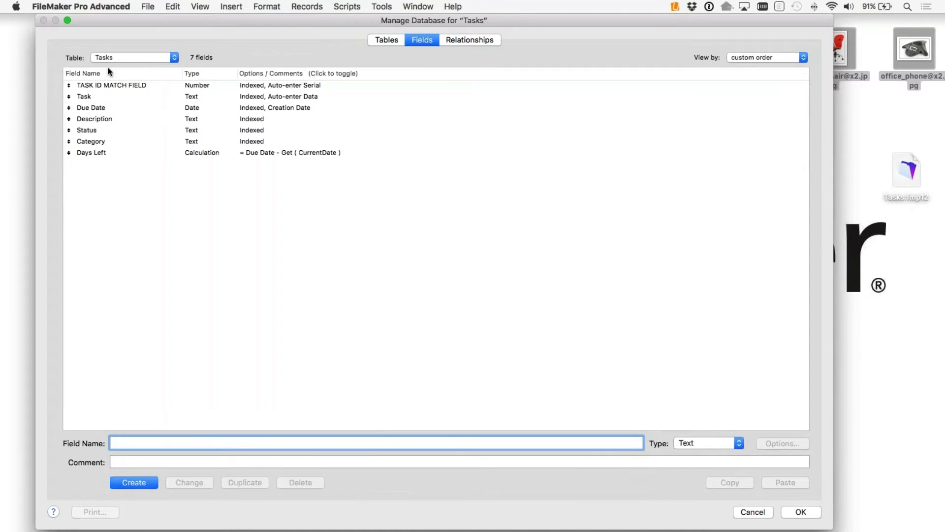
{"action": "left_click", "coordinate": [466, 40]}
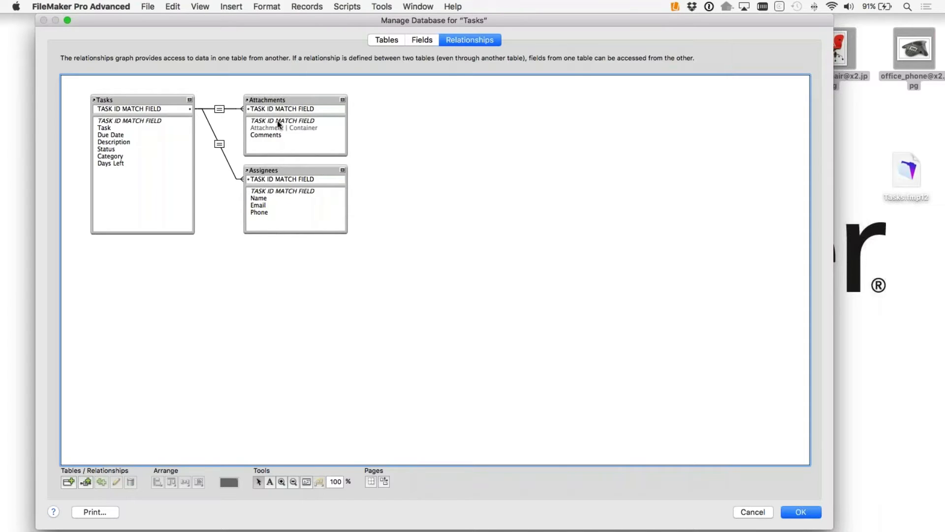
{"action": "left_click", "coordinate": [387, 39]}
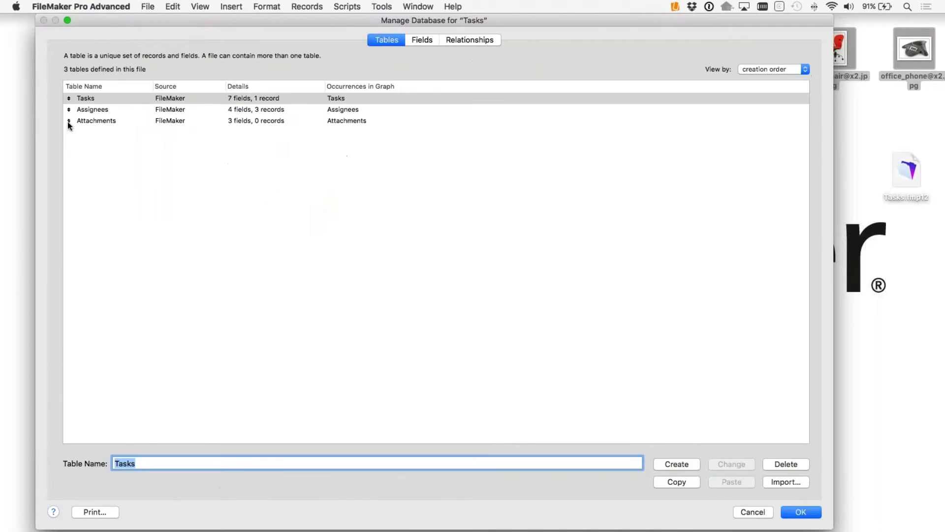
{"action": "double_click", "coordinate": [91, 110]}
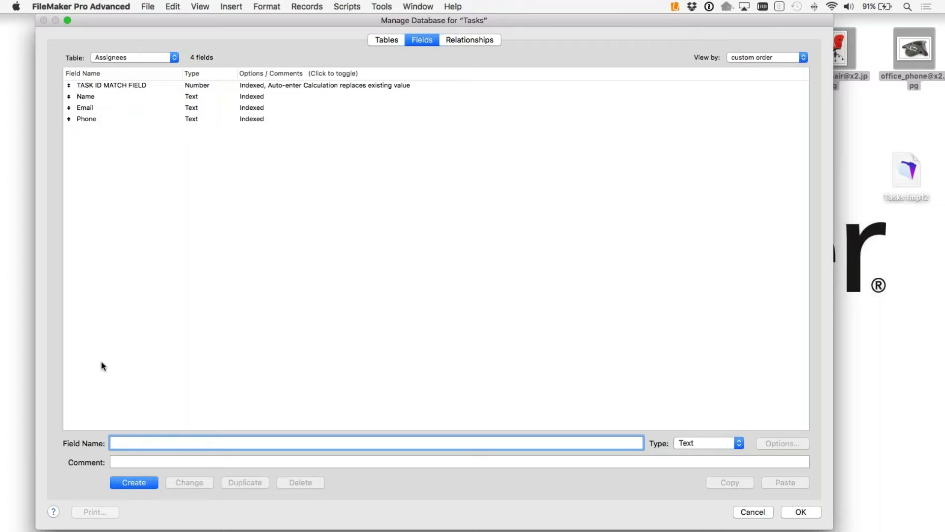
Step: Create a Size of Team summary field in Assignees as Count of Name, and save the database changes
{"action": "type", "text": "Size of Team"}
{"action": "left_click", "coordinate": [717, 442]}
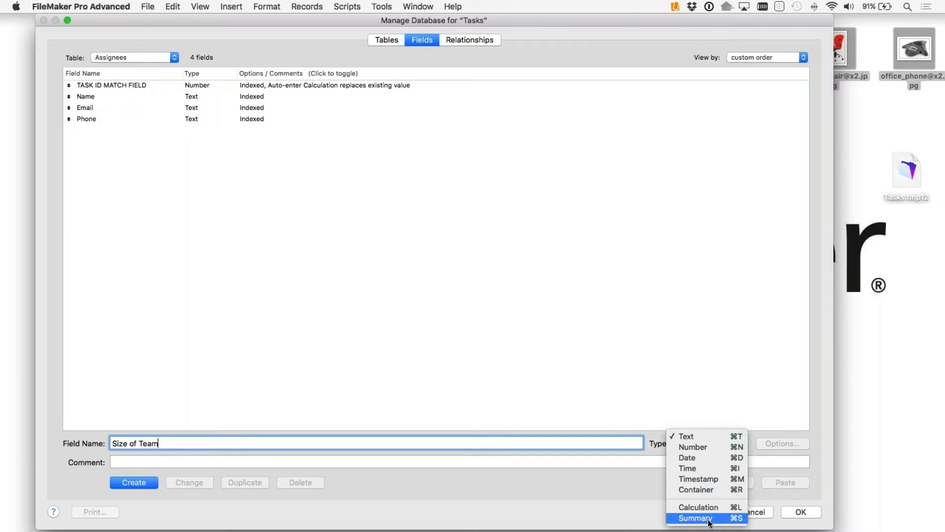
{"action": "left_click", "coordinate": [709, 519]}
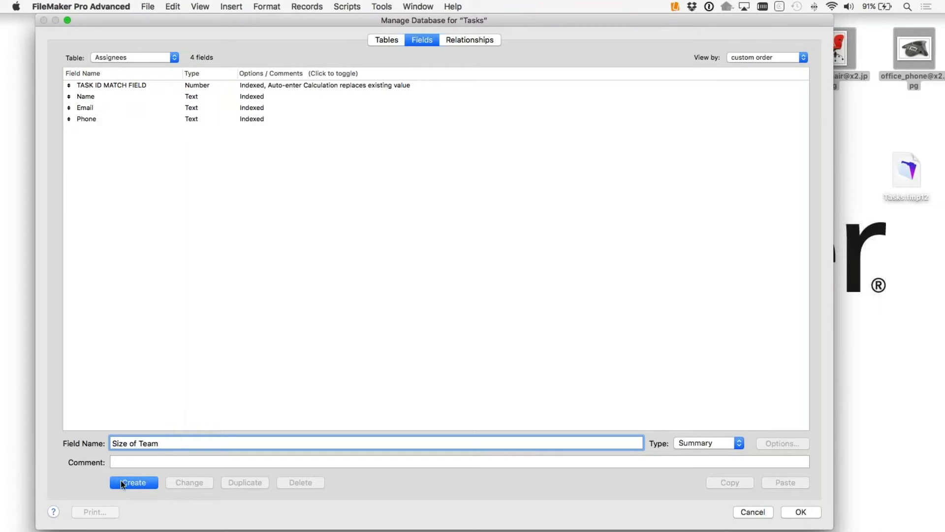
{"action": "left_click", "coordinate": [136, 480]}
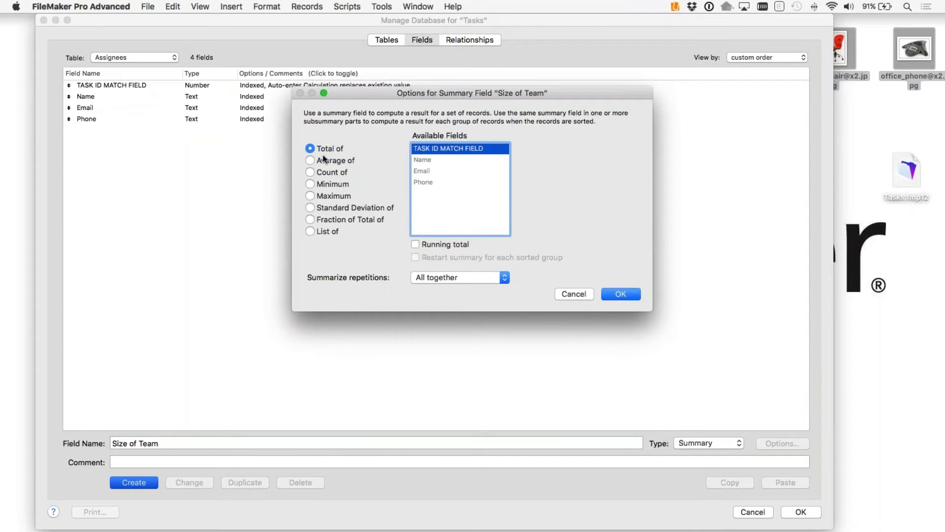
{"action": "left_click", "coordinate": [311, 173]}
{"action": "left_click", "coordinate": [426, 161]}
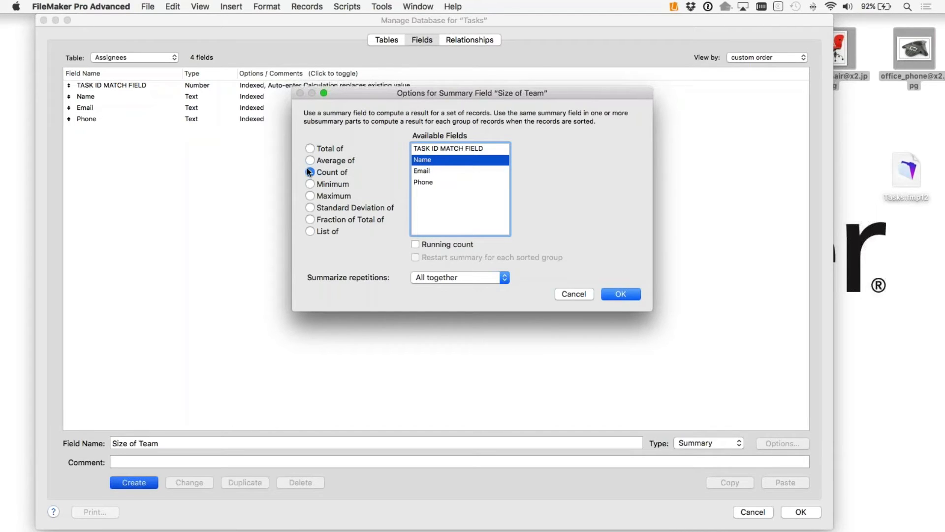
{"action": "left_click", "coordinate": [619, 294]}
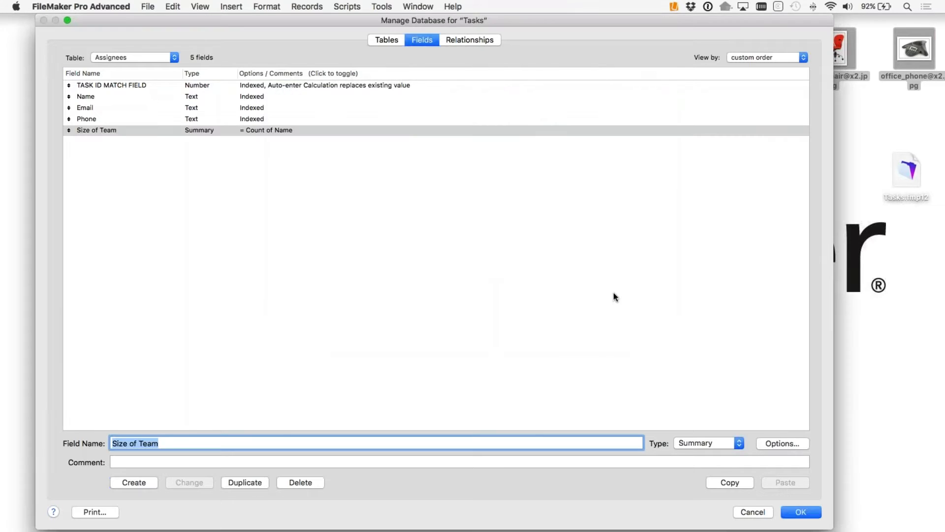
{"action": "left_click", "coordinate": [798, 517]}
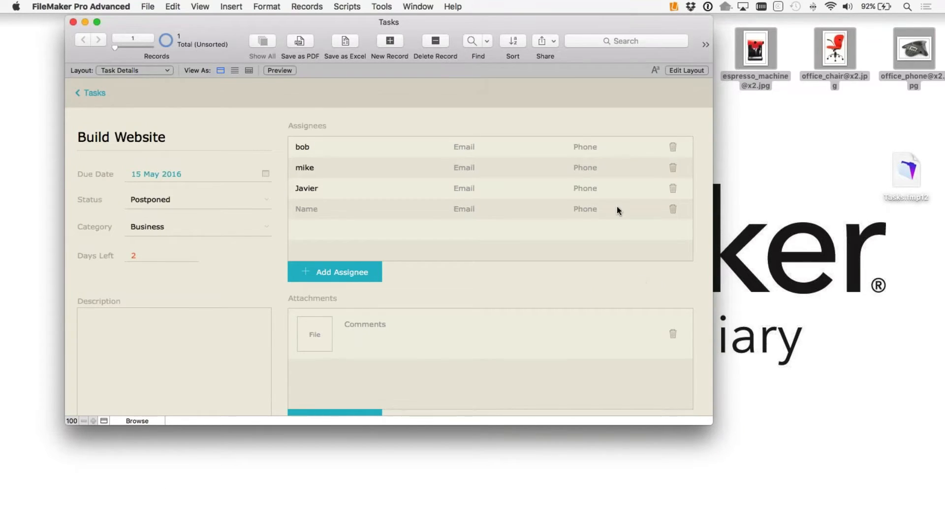
Step: In Layout mode, place the Assignees table's Size of Team field beside the Add Assignee button
{"action": "left_click", "coordinate": [674, 70]}
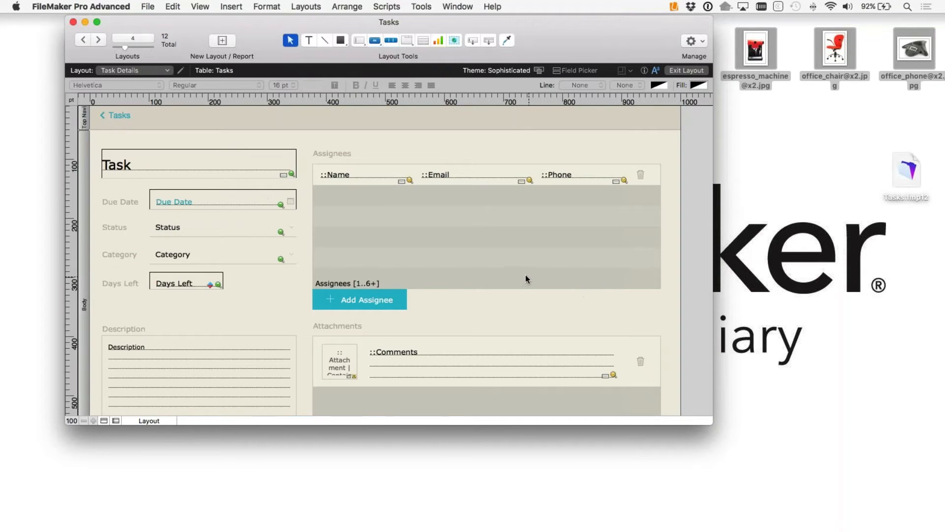
{"action": "left_click", "coordinate": [577, 71]}
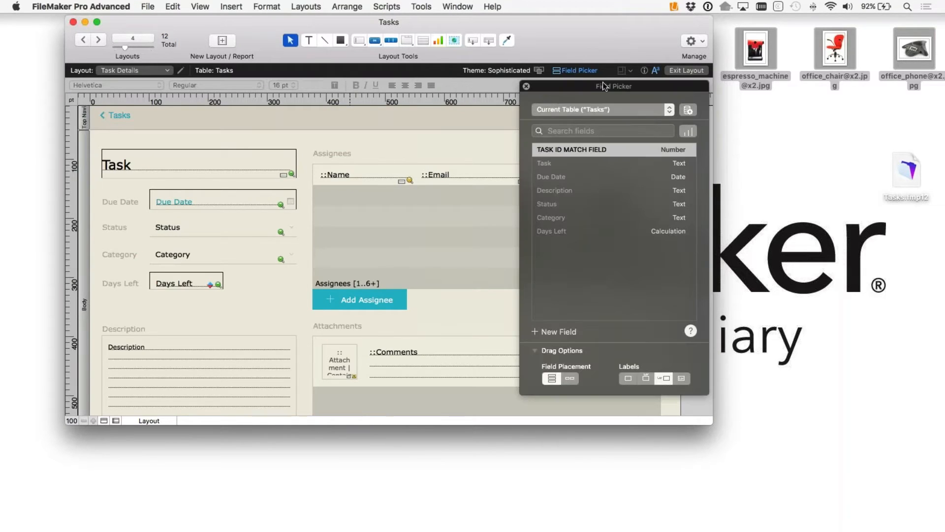
{"action": "left_click_drag", "start_coordinate": [604, 87], "coordinate": [719, 19]}
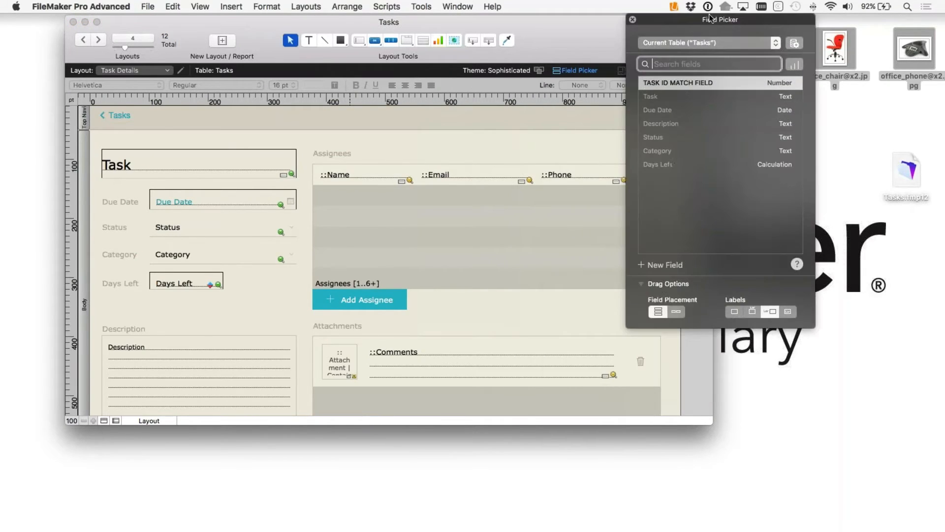
{"action": "left_click", "coordinate": [672, 44]}
{"action": "left_click", "coordinate": [692, 37]}
{"action": "left_click", "coordinate": [710, 41]}
{"action": "left_click", "coordinate": [698, 69]}
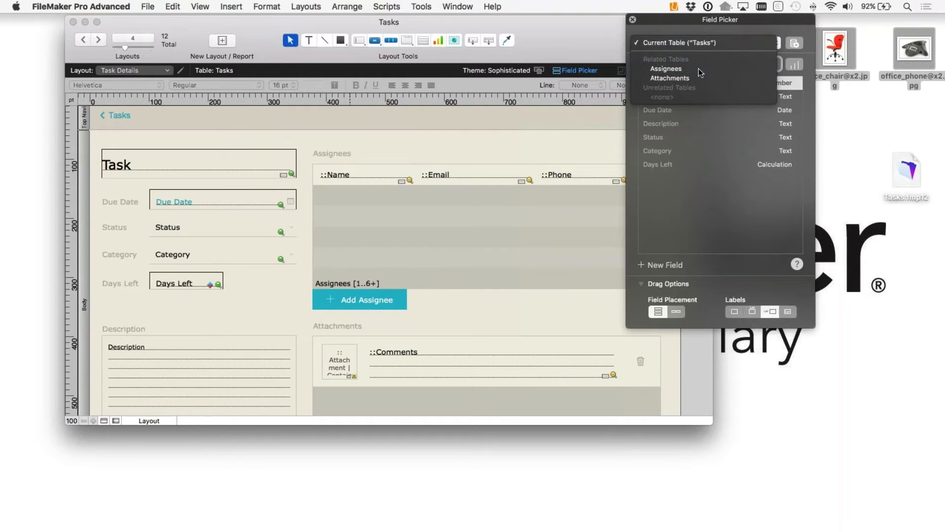
{"action": "left_click_drag", "start_coordinate": [674, 141], "coordinate": [554, 302]}
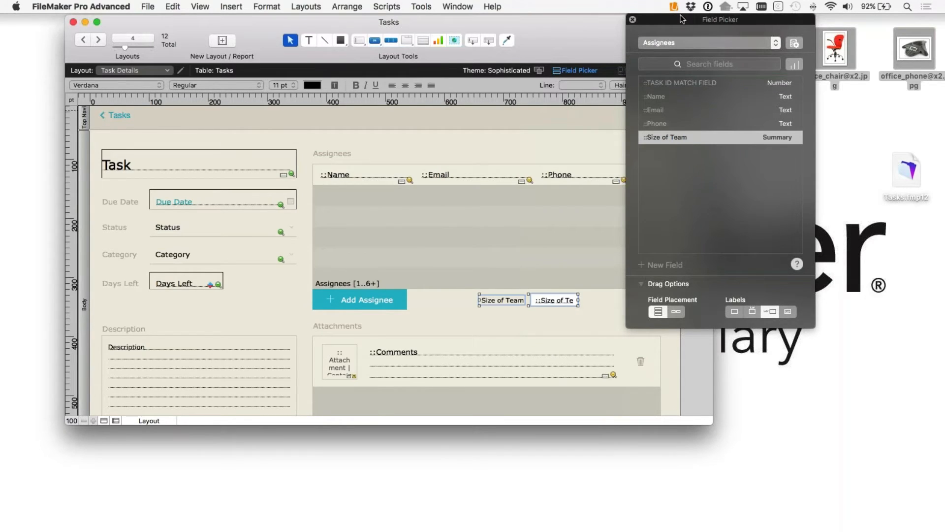
Step: Move the Size of Team label and field right, under the portal's edge, and browse the record
{"action": "left_click_drag", "start_coordinate": [683, 20], "coordinate": [789, 31]}
{"action": "left_click", "coordinate": [738, 32]}
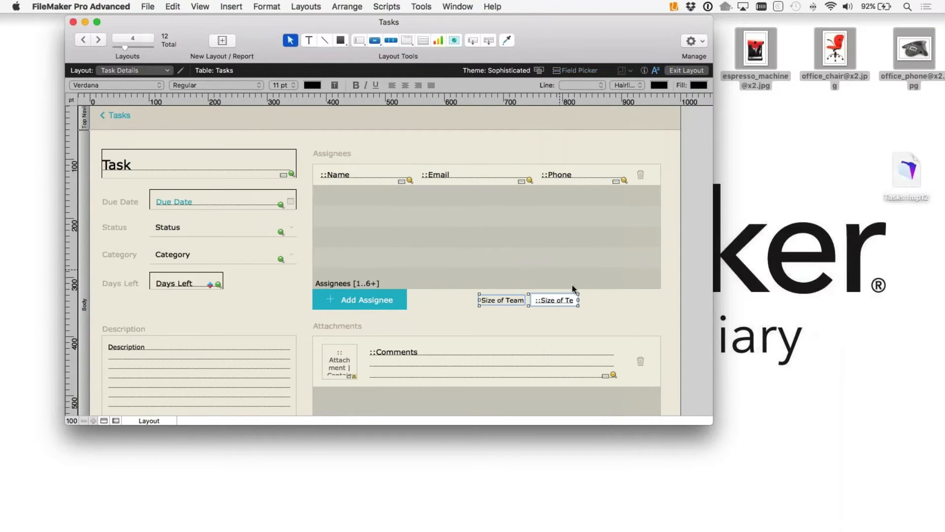
{"action": "left_click_drag", "start_coordinate": [591, 315], "coordinate": [492, 300]}
{"action": "left_click_drag", "start_coordinate": [552, 301], "coordinate": [635, 305]}
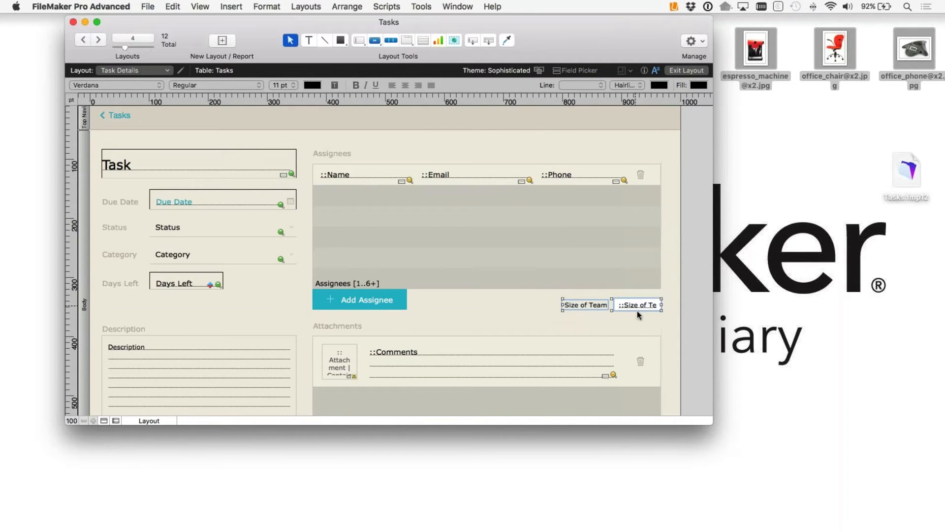
{"action": "left_click", "coordinate": [634, 318]}
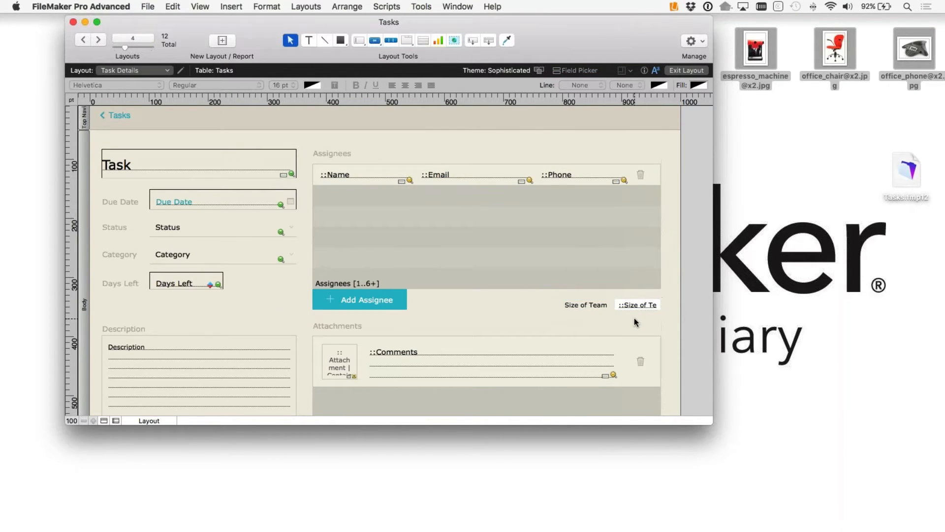
{"action": "left_click", "coordinate": [691, 70]}
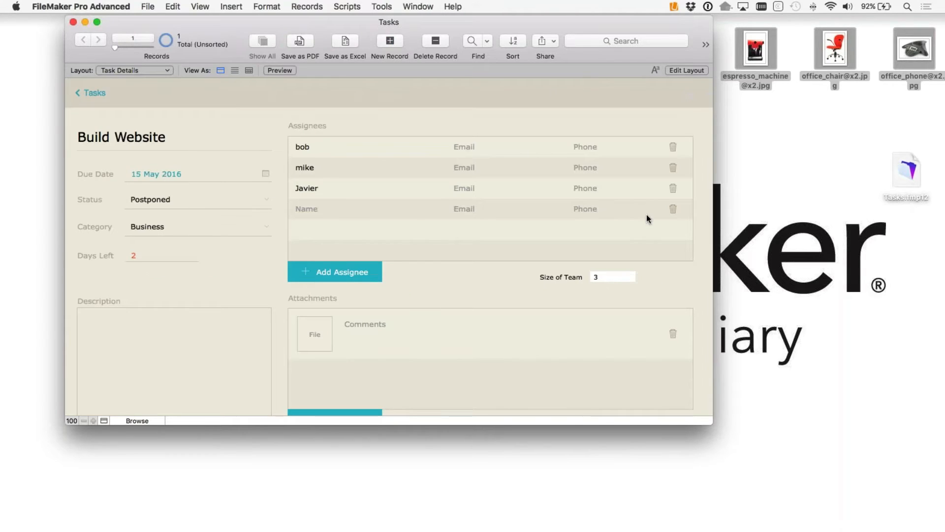
Step: Add Lee as a fourth assignee so Size of Team counts 4, and resize the Tasks window
{"action": "left_click", "coordinate": [312, 208]}
{"action": "type", "text": "Lee"}
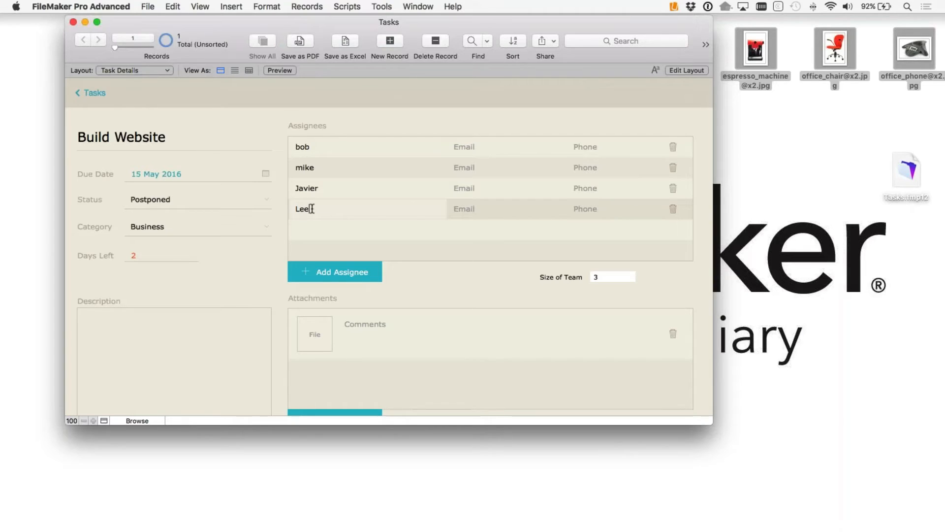
{"action": "left_click", "coordinate": [328, 231]}
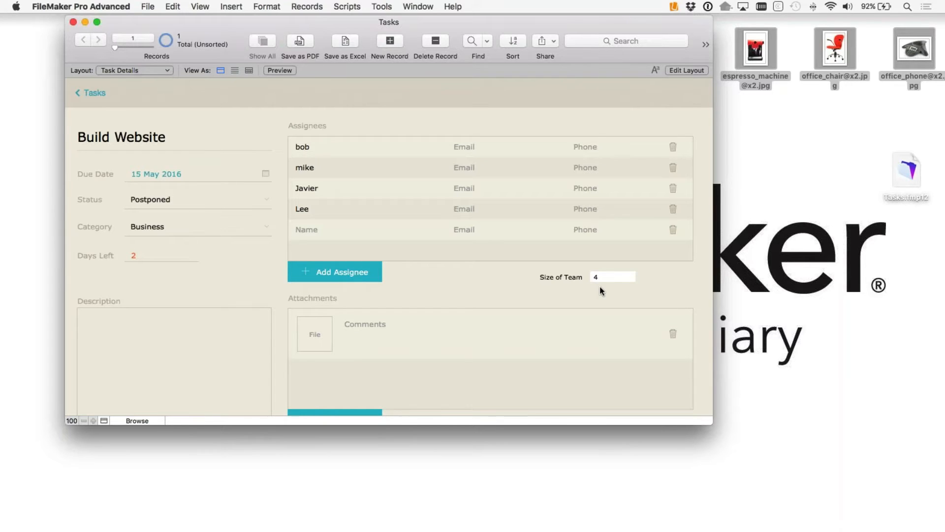
{"action": "left_click_drag", "start_coordinate": [689, 410], "coordinate": [710, 454]}
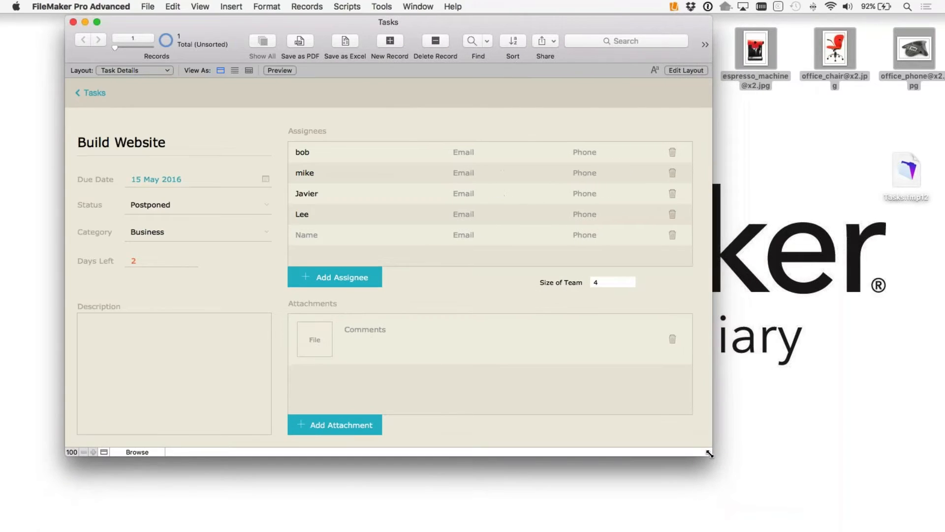
Step: In the Inspector, anchor the Size of Team label to the right and bottom instead of left and top
{"action": "left_click", "coordinate": [686, 70]}
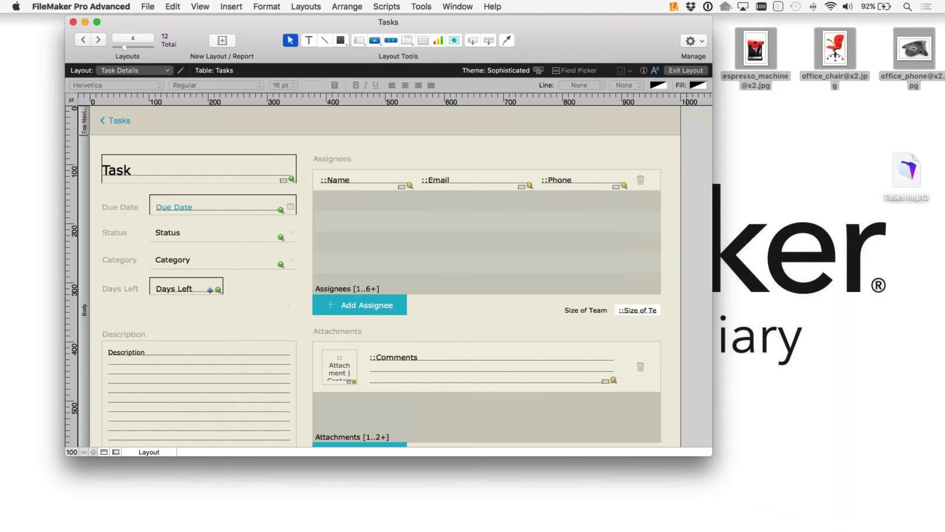
{"action": "left_click_drag", "start_coordinate": [669, 324], "coordinate": [600, 309]}
{"action": "left_click", "coordinate": [645, 70]}
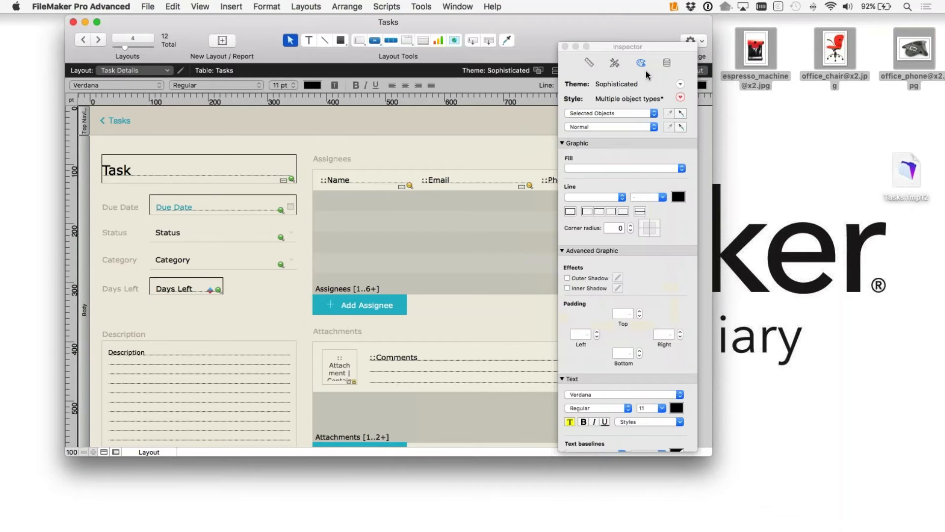
{"action": "left_click_drag", "start_coordinate": [641, 47], "coordinate": [708, 25]}
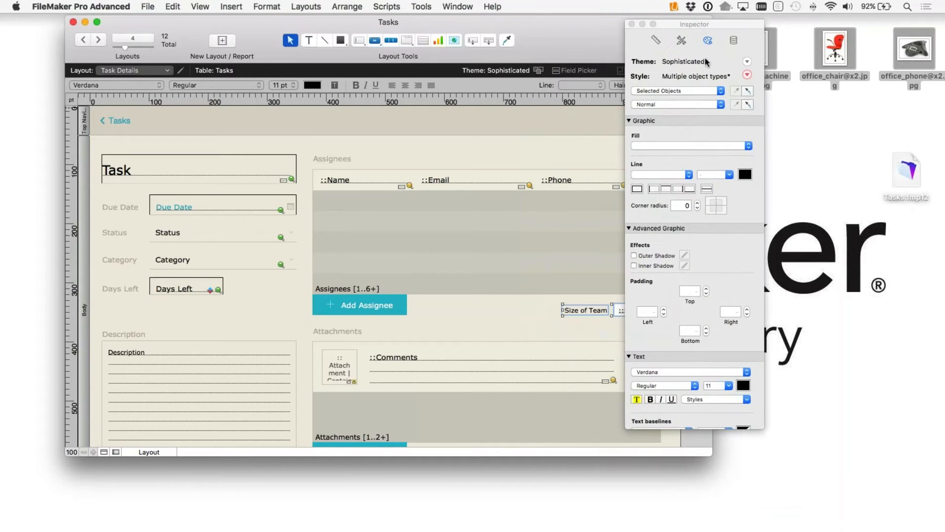
{"action": "left_click", "coordinate": [659, 40]}
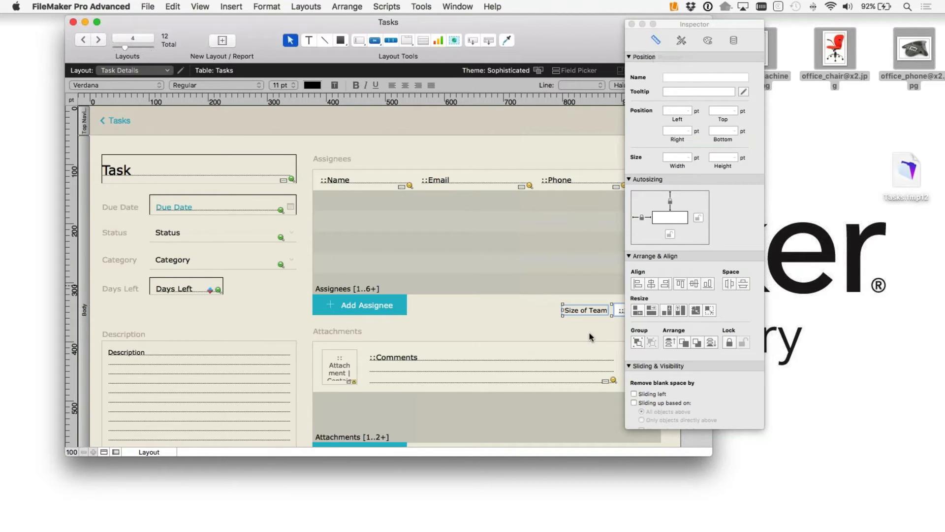
{"action": "left_click", "coordinate": [510, 316]}
{"action": "left_click", "coordinate": [372, 308]}
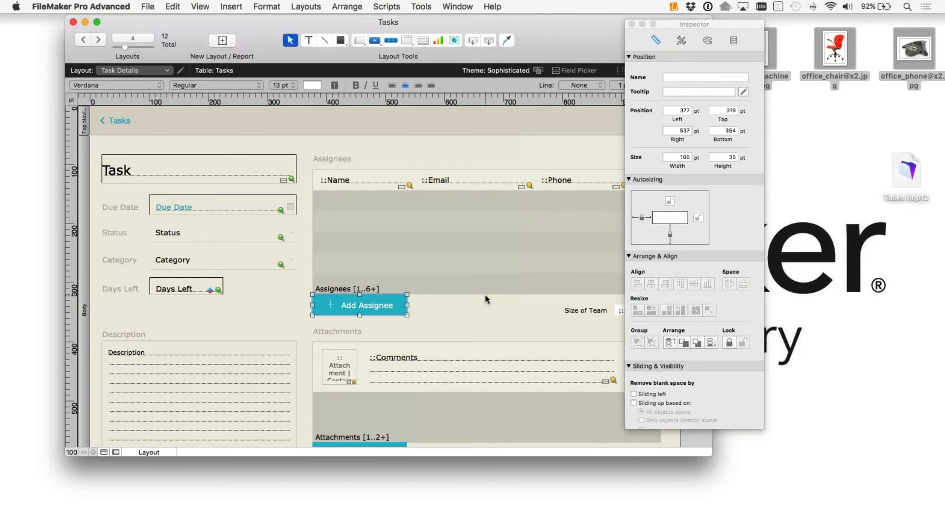
{"action": "left_click_drag", "start_coordinate": [552, 302], "coordinate": [622, 323]}
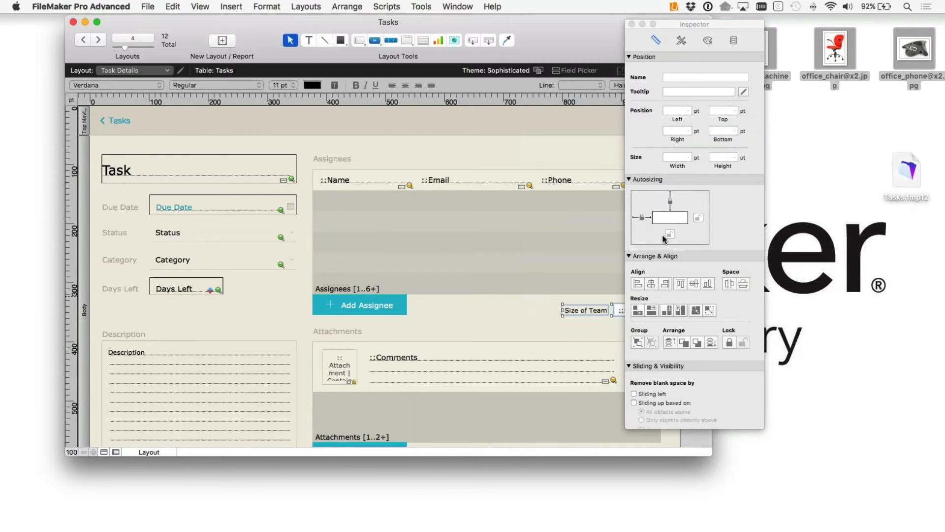
{"action": "left_click", "coordinate": [641, 217]}
{"action": "left_click", "coordinate": [698, 217]}
{"action": "left_click", "coordinate": [671, 234]}
{"action": "left_click", "coordinate": [670, 201]}
Step: Style the label Accent Text 1 and the field Minimal Edit Box, then browse the record
{"action": "left_click", "coordinate": [504, 323]}
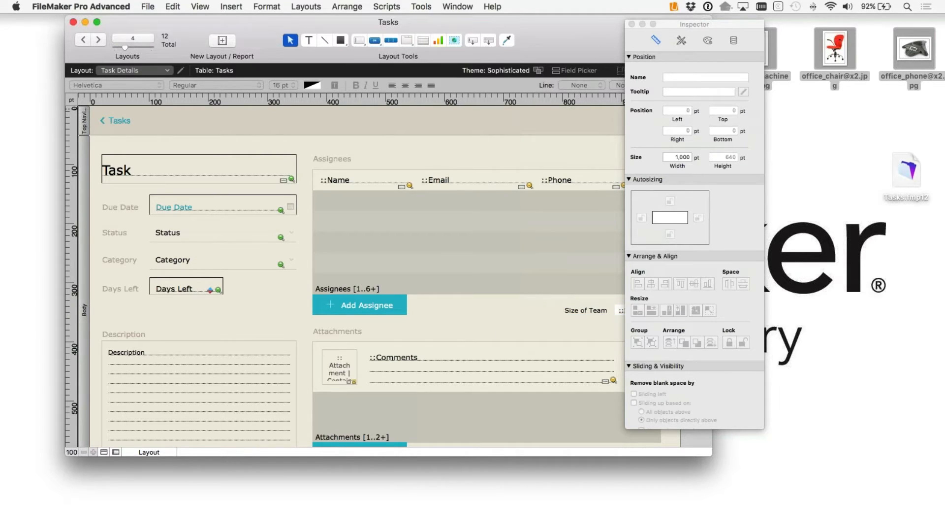
{"action": "left_click_drag", "start_coordinate": [689, 24], "coordinate": [787, 31]}
{"action": "left_click_drag", "start_coordinate": [645, 321], "coordinate": [582, 315]}
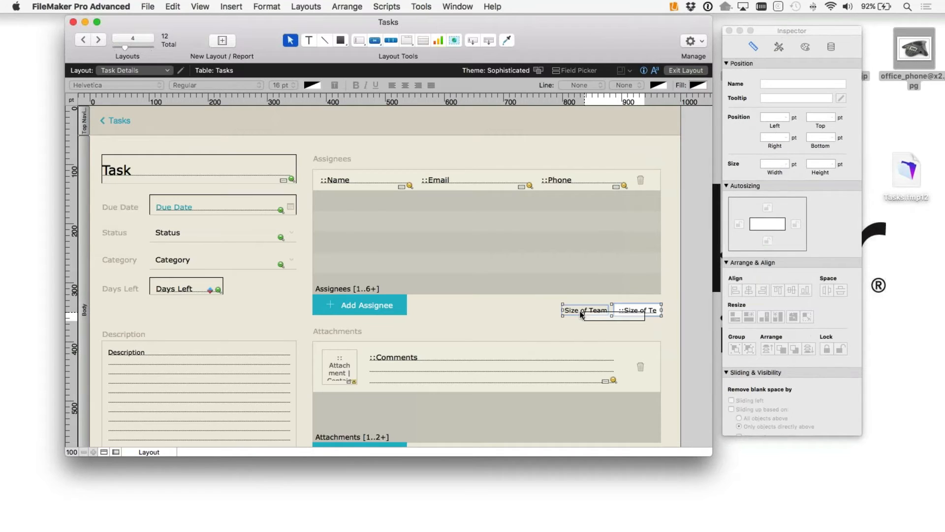
{"action": "left_click", "coordinate": [582, 312]}
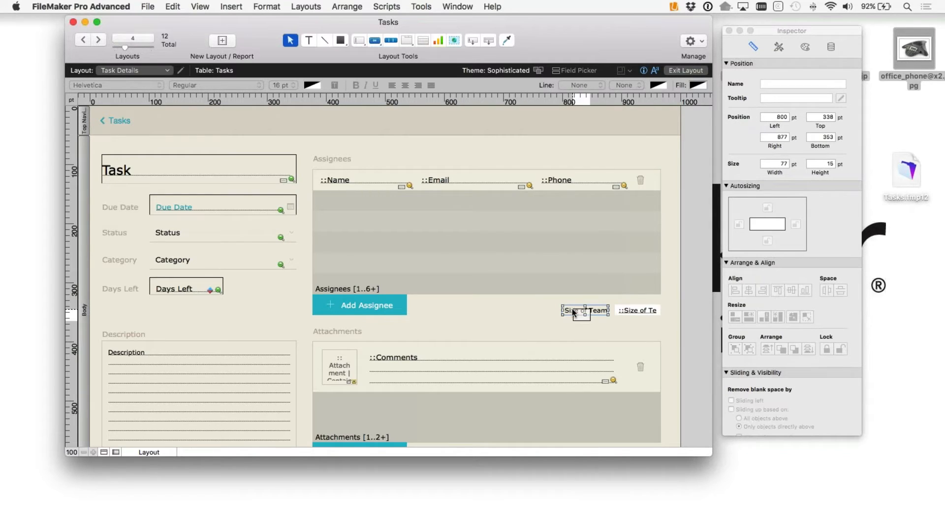
{"action": "left_click", "coordinate": [780, 47]}
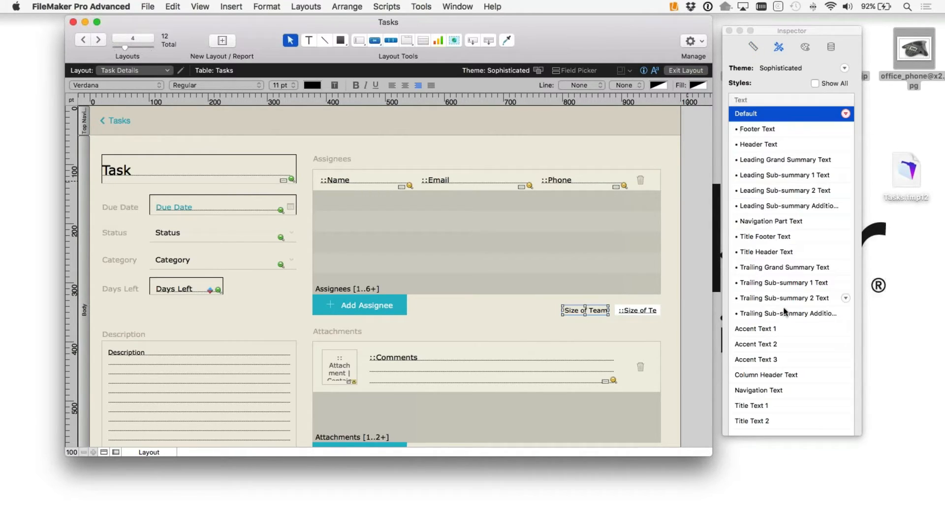
{"action": "left_click", "coordinate": [758, 329]}
{"action": "left_click", "coordinate": [644, 312]}
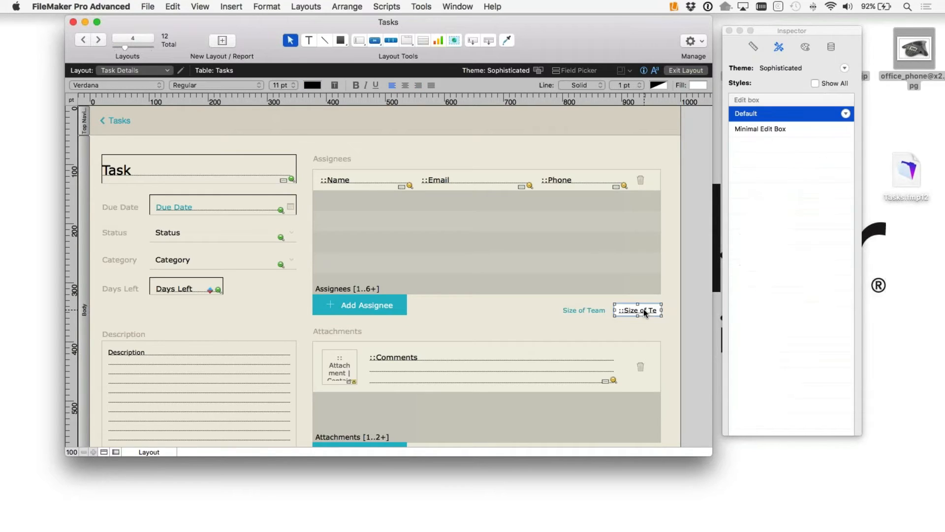
{"action": "left_click", "coordinate": [760, 129]}
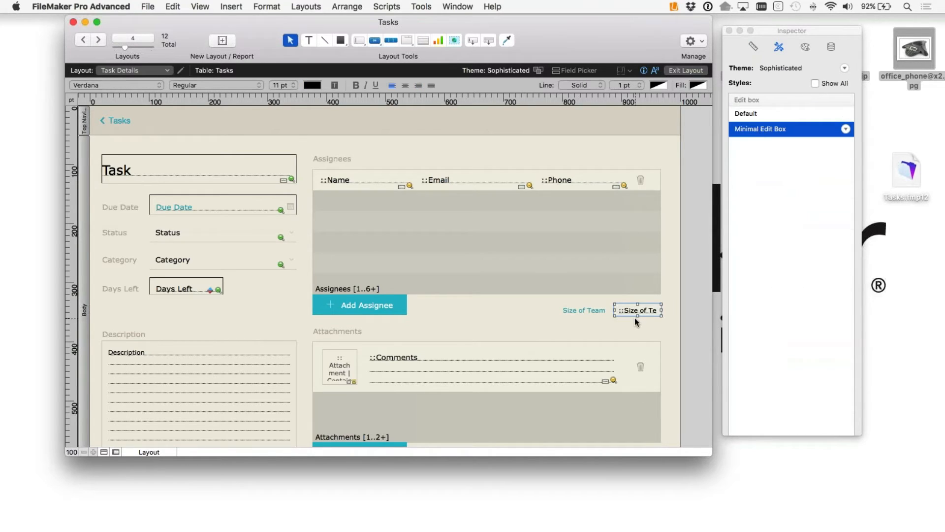
{"action": "left_click_drag", "start_coordinate": [637, 308], "coordinate": [634, 308]}
{"action": "left_click", "coordinate": [686, 71]}
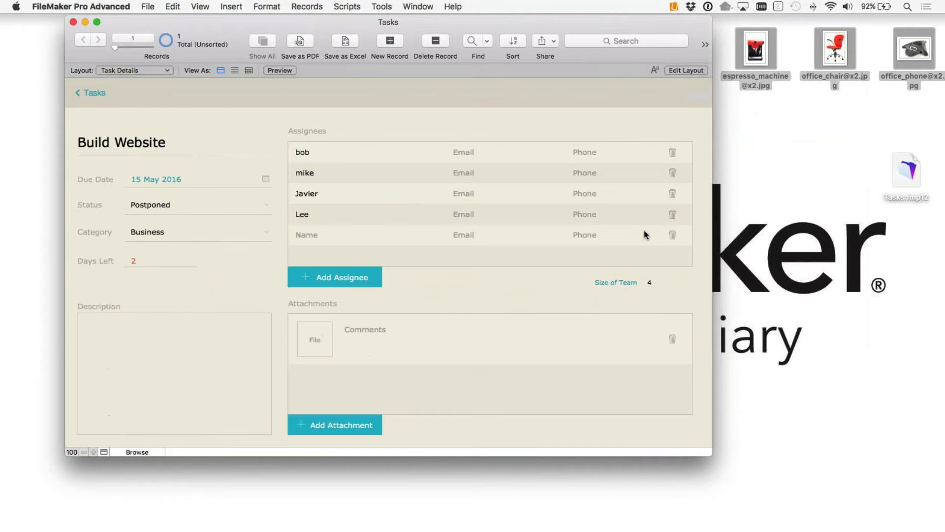
Step: Enlarge the Tasks window, then narrow it so Size of Team follows the Assignees list's right edge
{"action": "left_click_drag", "start_coordinate": [712, 455], "coordinate": [775, 499]}
{"action": "left_click_drag", "start_coordinate": [765, 492], "coordinate": [660, 475]}
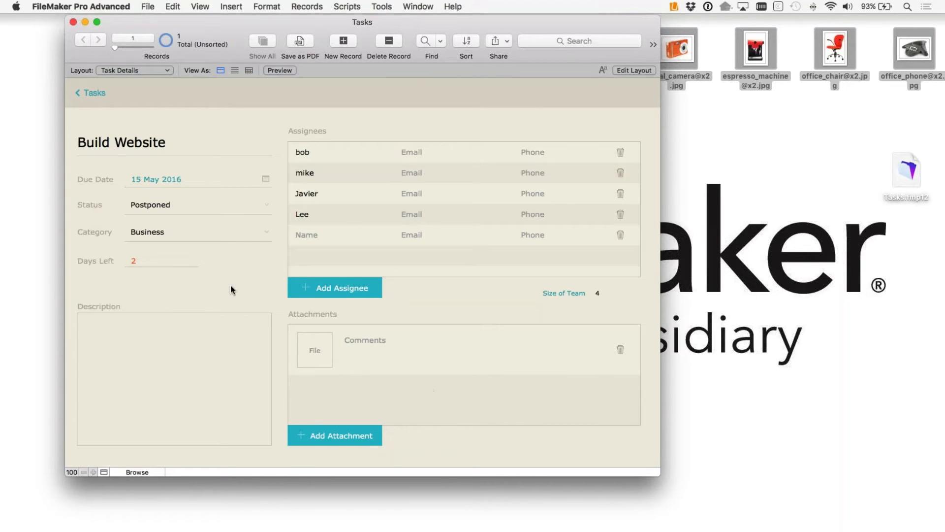
Step: Switch to Keynote and present the slideshow on slide 8, 'Let's take a look at Calculations'
{"action": "mouse_move", "coordinate": [437, 530]}
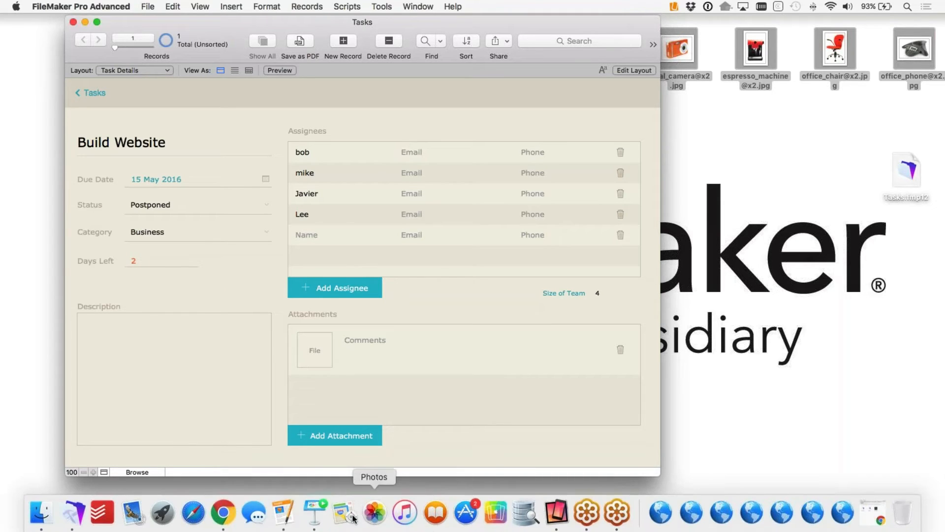
{"action": "left_click", "coordinate": [314, 512]}
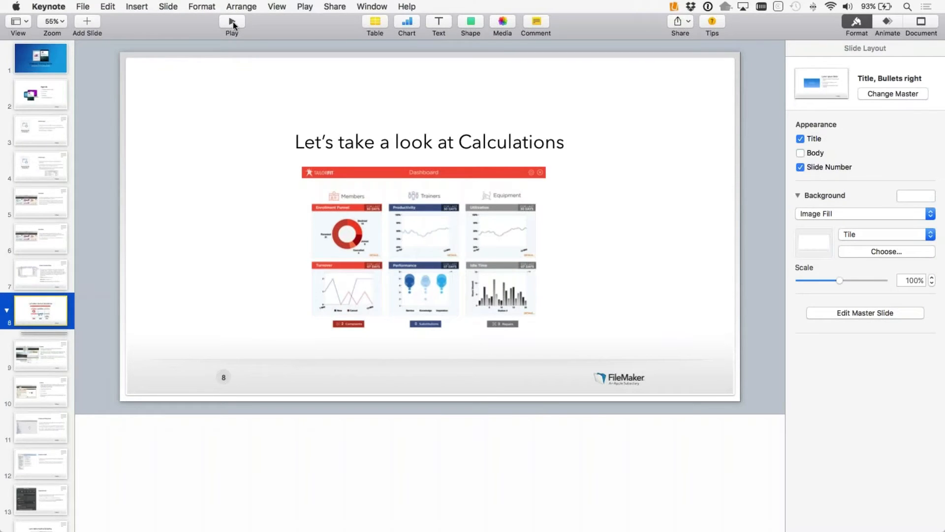
{"action": "left_click", "coordinate": [233, 22]}
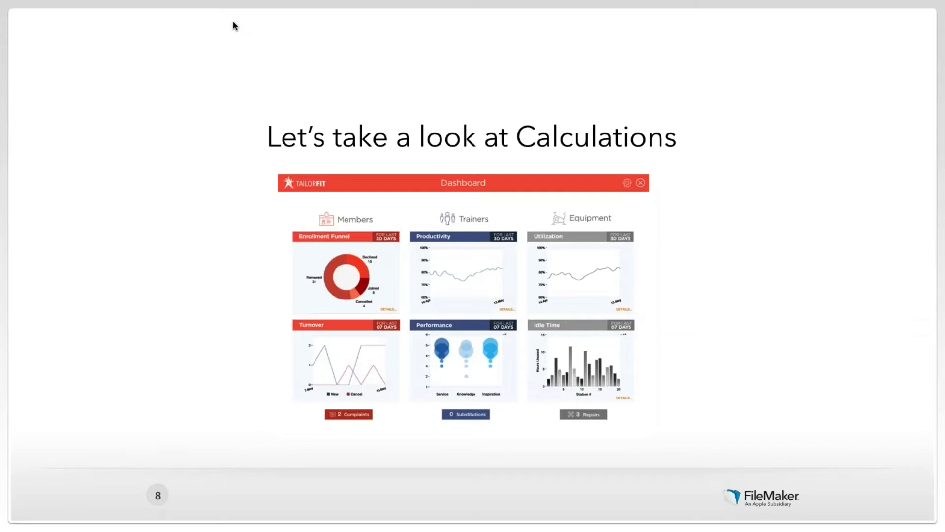
{"action": "left_click", "coordinate": [234, 24]}
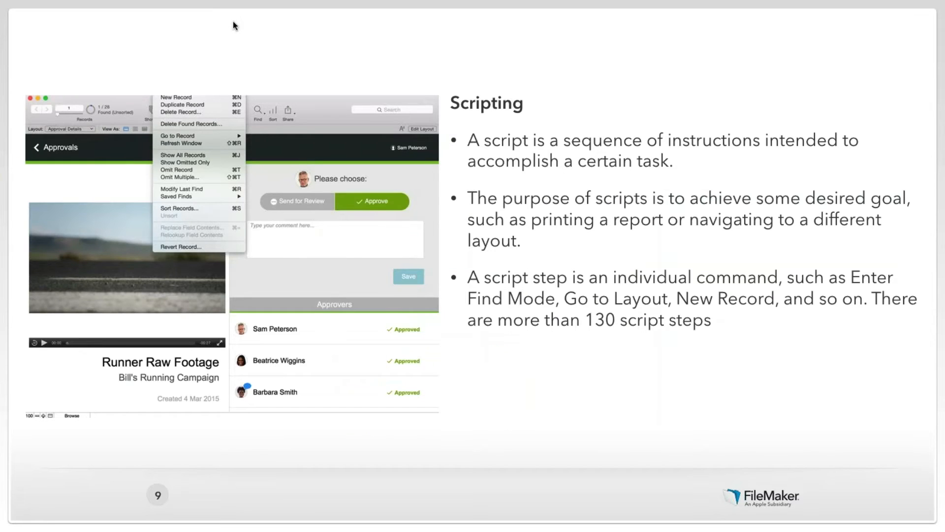
{"action": "key", "text": "Left"}
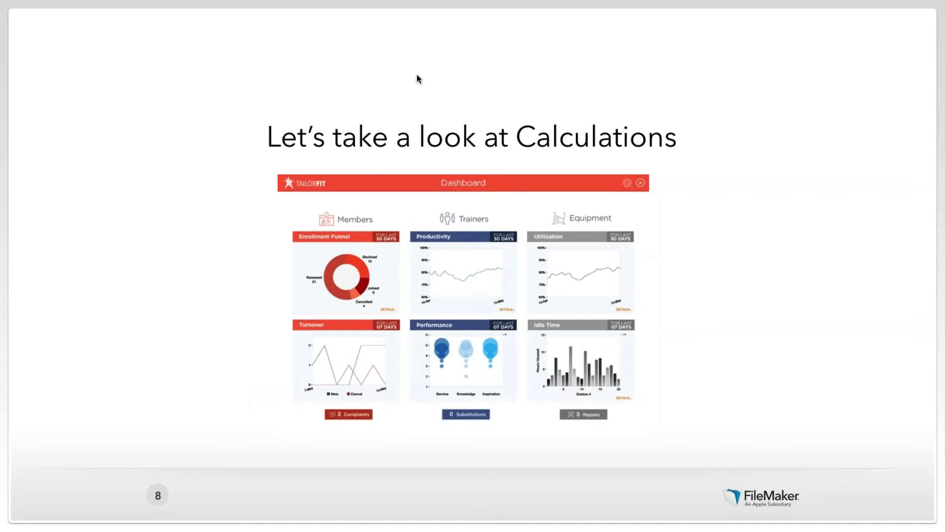